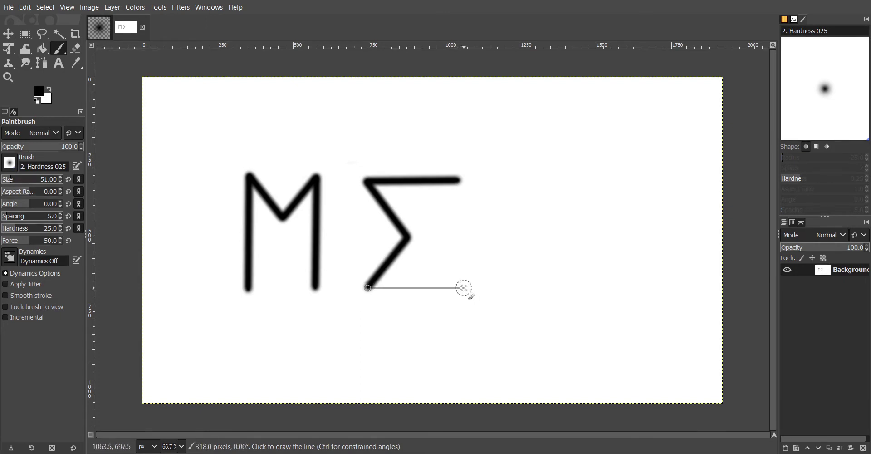
Step: Paint the sigma's bottom bar and the lower half of its inner edge with straight brush lines
left_click(464, 288, "shift")
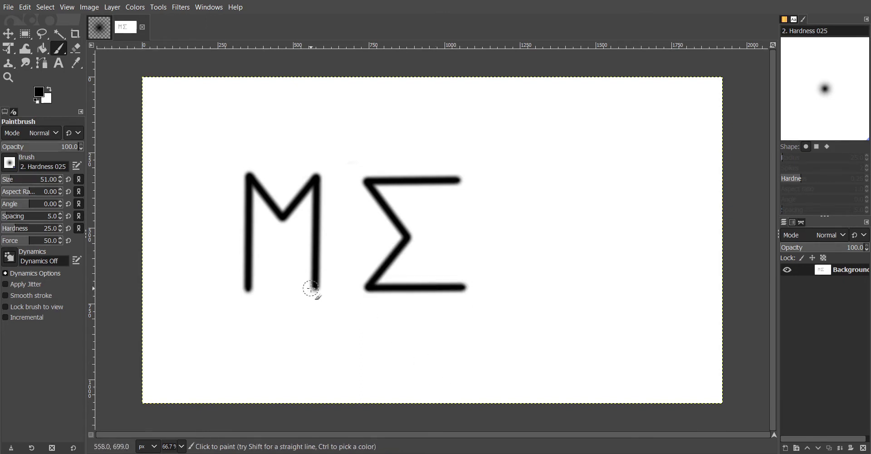
left_click(464, 268, "shift")
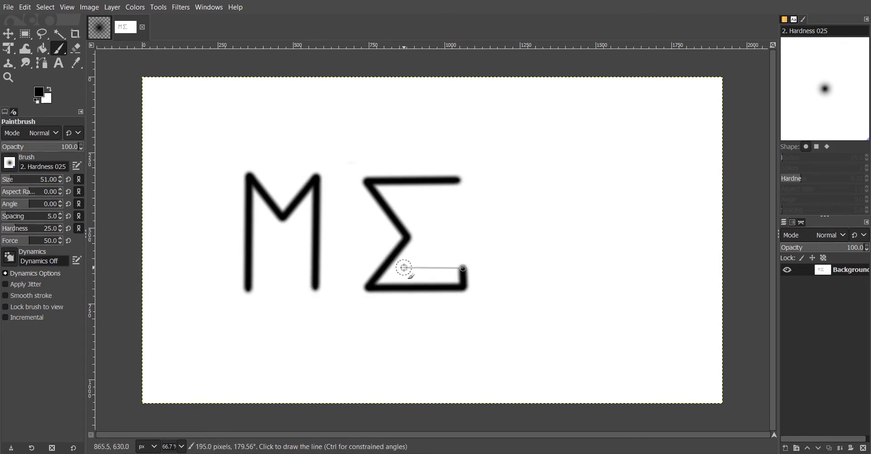
left_click(411, 267, "shift")
left_click(431, 237, "shift")
Step: Paint the upper half of the sigma's inner edge and close the end of its top bar
left_click(407, 200, "shift")
left_click(458, 200, "shift")
left_click(458, 180, "shift")
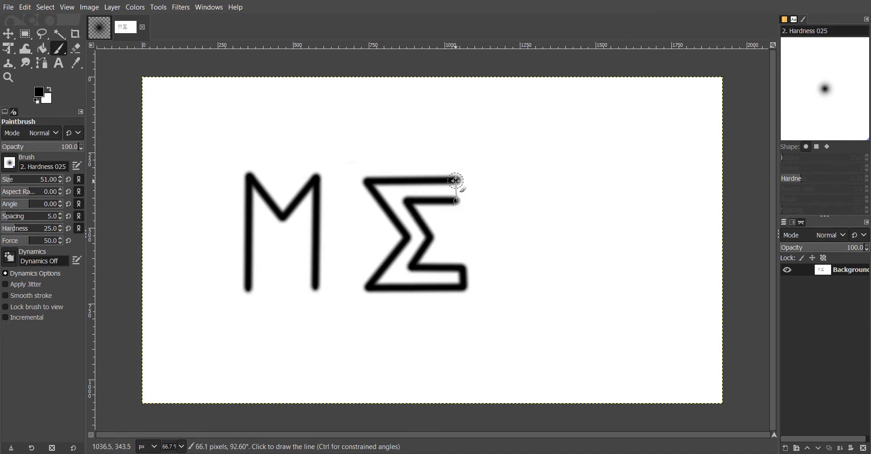
Step: Try to give the M an inner outline with straight brush lines, starting from the foot of its left leg
left_click(264, 286, "shift")
left_click(264, 219, "shift")
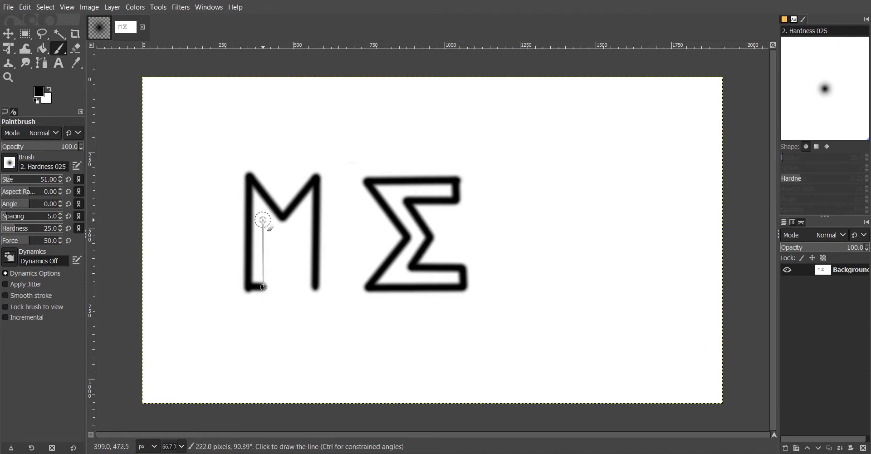
left_click(281, 235, "shift")
left_click(302, 213, "shift")
key("ctrl+z")
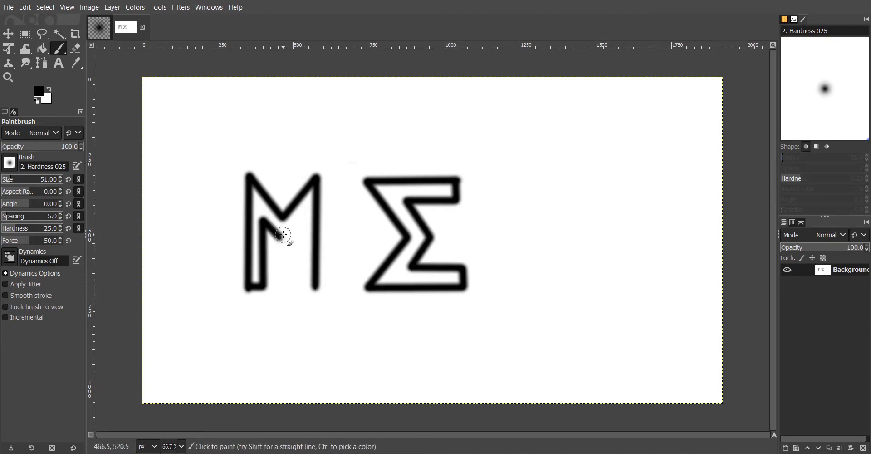
left_click(298, 222, "shift")
left_click(307, 286, "shift")
key("ctrl+z")
left_click(299, 286, "shift")
Step: Undo the inner outline strokes on the M
key("ctrl+z")
key("ctrl+z")
key("ctrl+z")
key("ctrl+z")
key("ctrl+z")
key("ctrl+z")
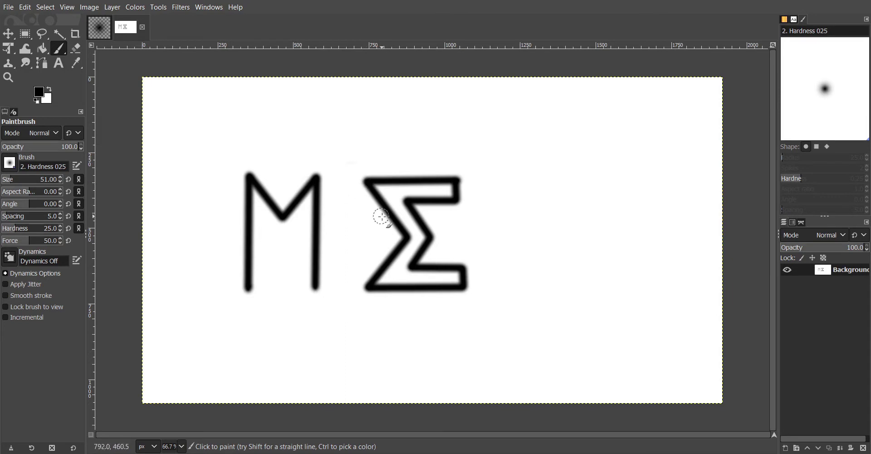
Step: Copy the sigma with a loose freehand selection around it and paste the copy in place
key("f")
mouse_move(359, 166)
left_mouse_down()
mouse_move(468, 153)
mouse_move(358, 168)
left_mouse_up()
key("Return")
key("ctrl+c")
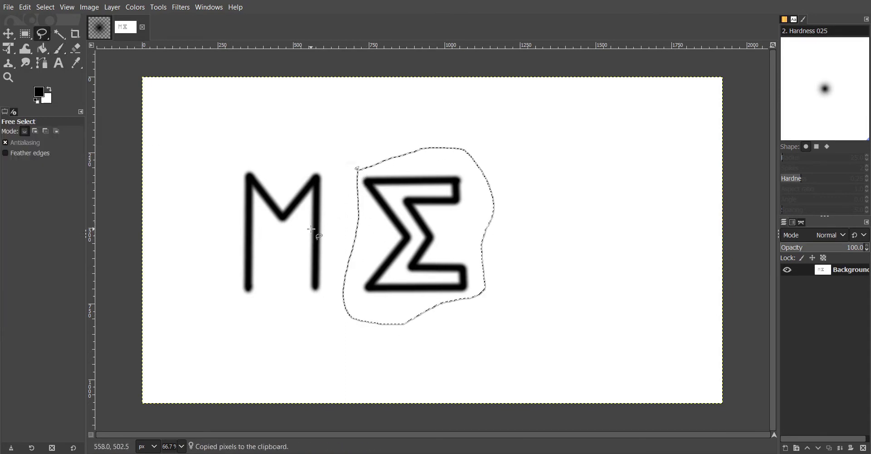
key("ctrl+v")
key("ctrl+h")
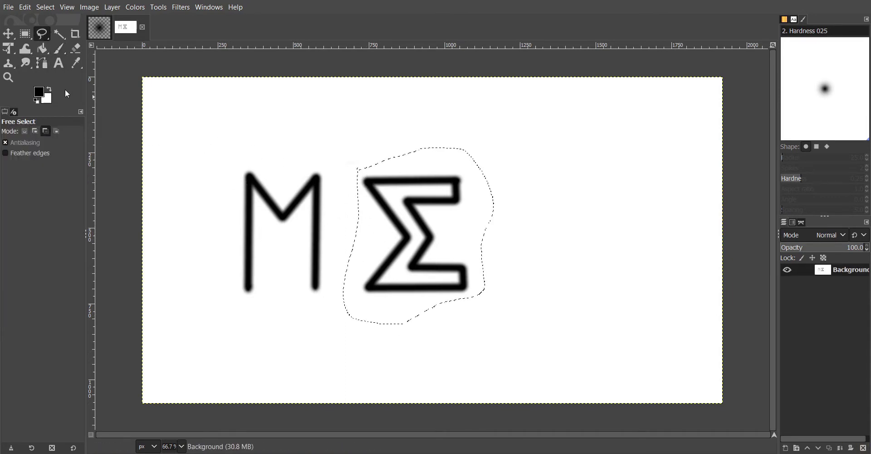
left_click(343, 139)
key("Return")
left_click(360, 179)
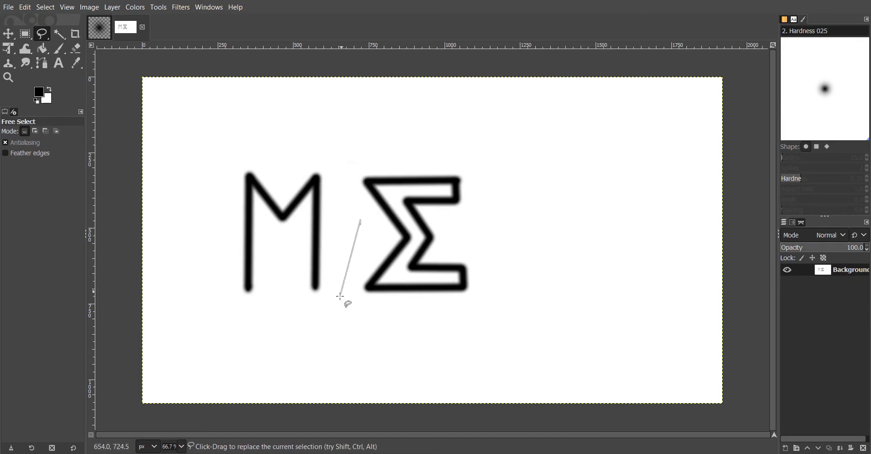
key("Escape")
Step: Undo the strokes of the sigma's upper inner edge and restore the layer after cutting it
key("ctrl+z")
key("ctrl+z")
key("ctrl+x")
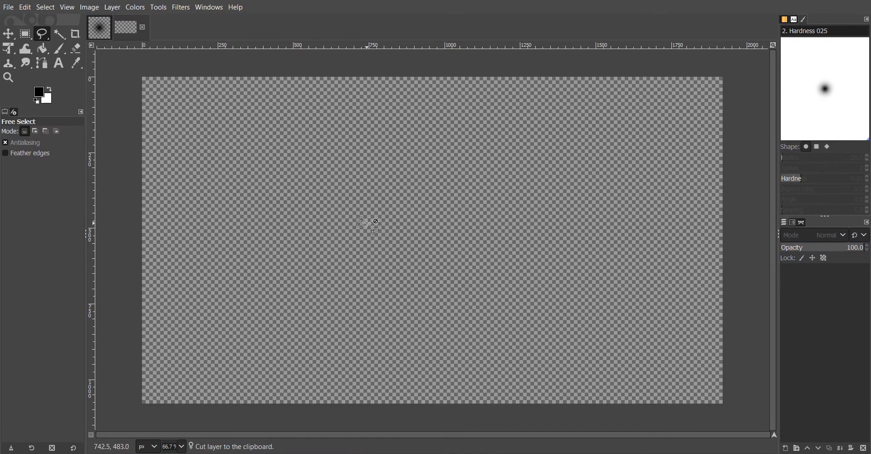
key("ctrl+z")
key("ctrl+x")
key("ctrl+z")
Step: Repaint the sigma's upper inner edge nearer to its diagonal and close the end of the top bar
key("p")
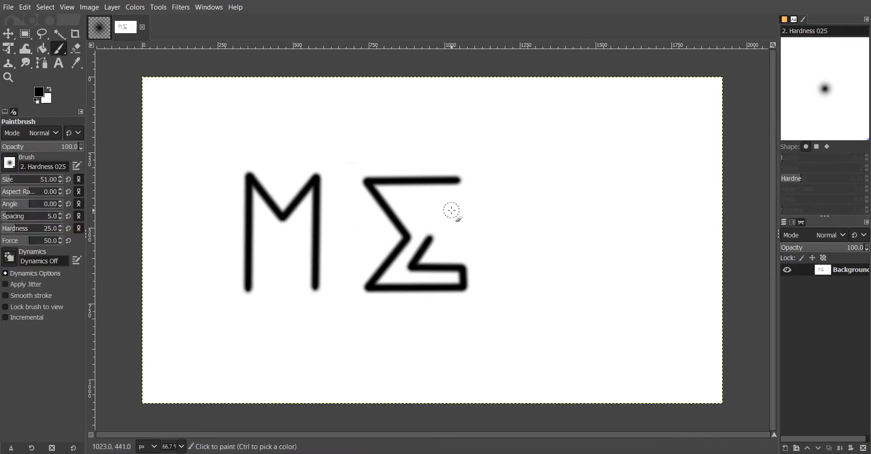
left_click(399, 196, "shift")
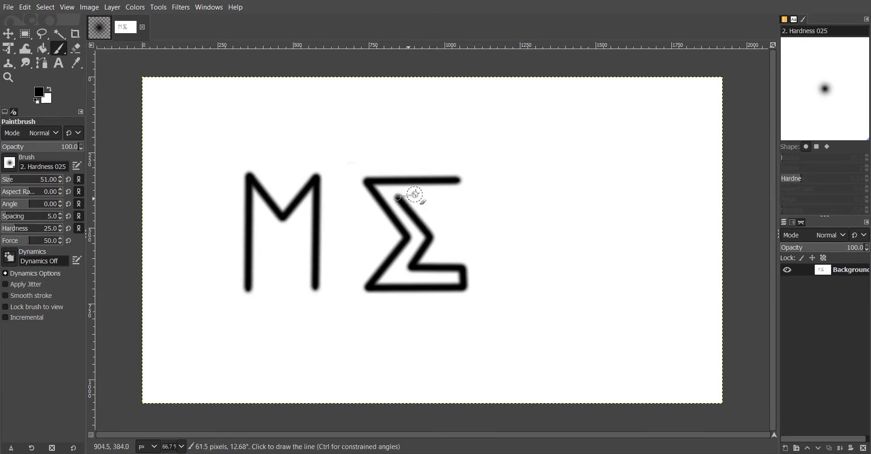
left_click(457, 196, "shift")
left_click(458, 180, "shift")
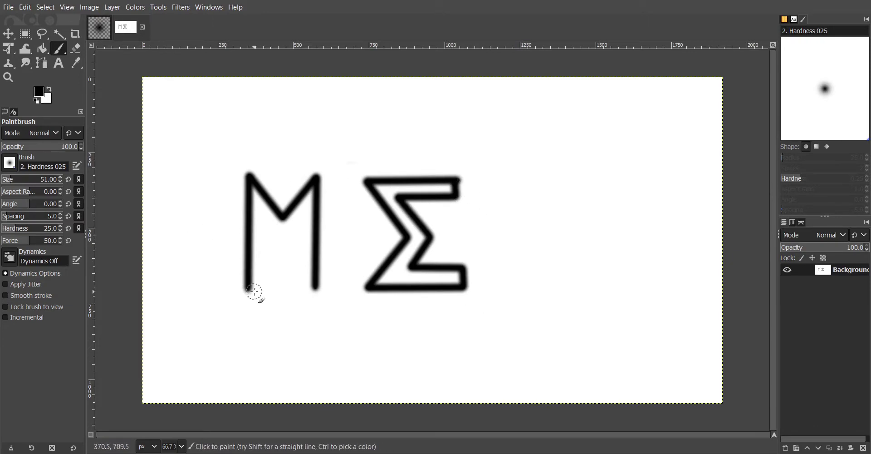
Step: Redo the short stroke that closes the end of the sigma's top bar, dropping the started free selection
key("f")
left_click(283, 208)
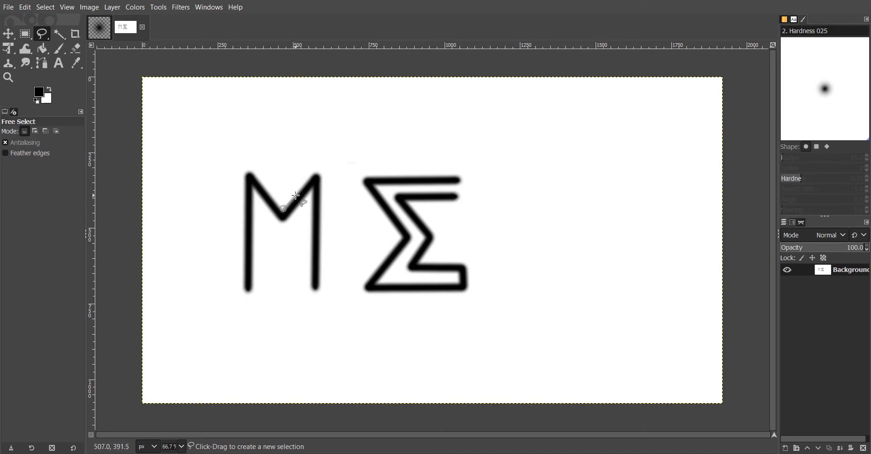
key("p")
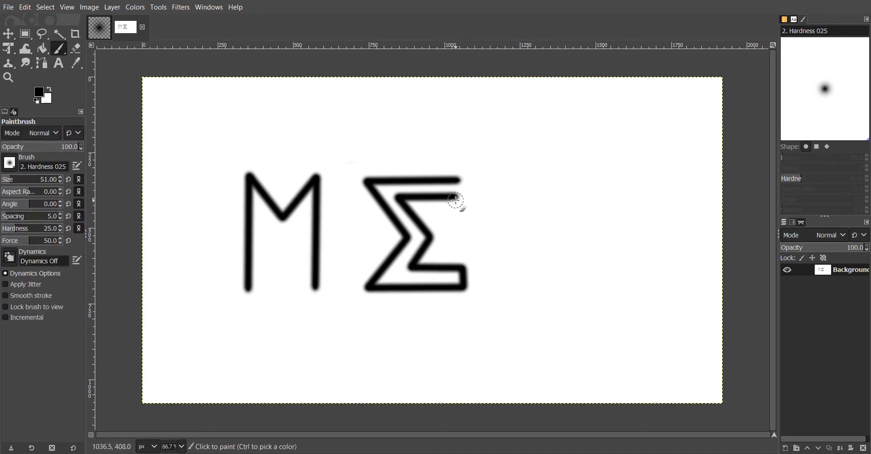
left_click(456, 196)
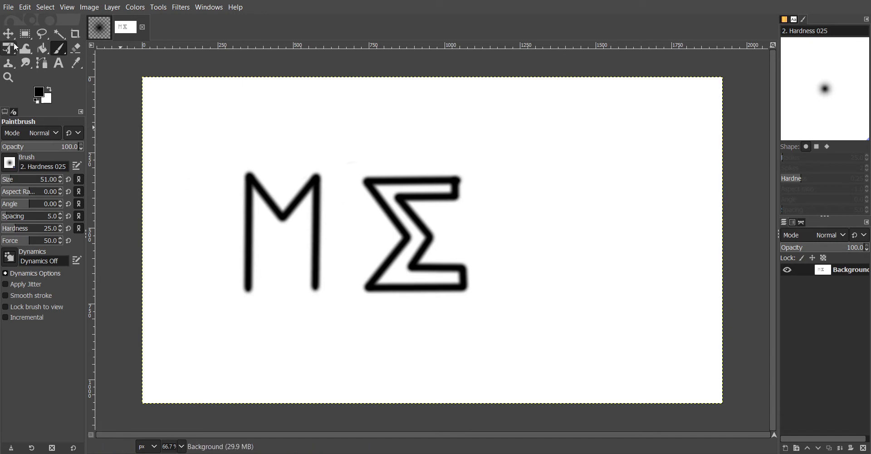
Step: Try to trace a free selection along the outer edge of the sigma
key("f")
left_click_drag(369, 289, 391, 296)
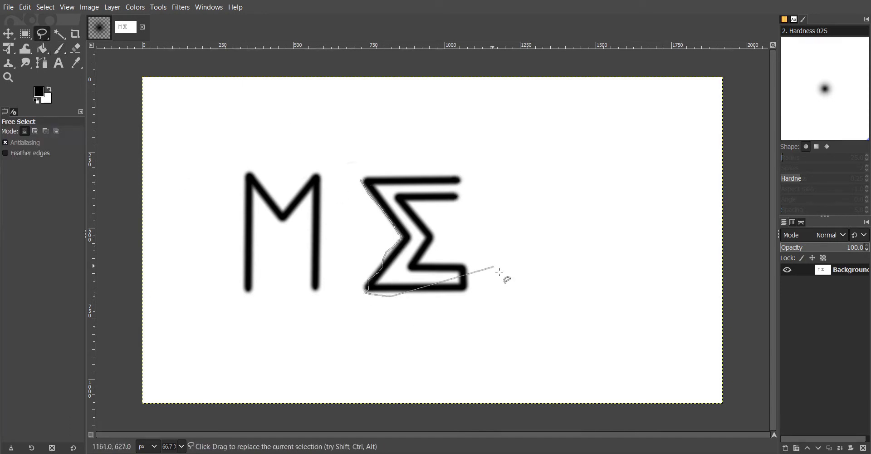
key("p")
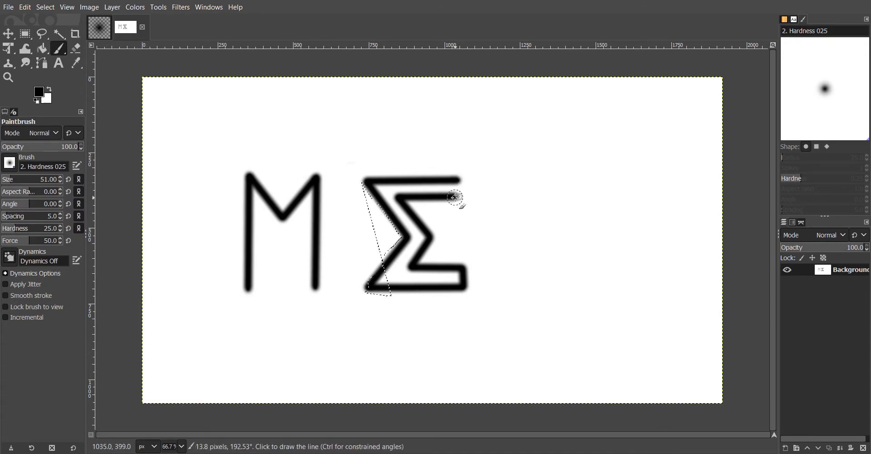
Step: Undo the free selection and the strokes of the sigma's upper inner edge
key("f")
key("ctrl+z")
key("ctrl+z")
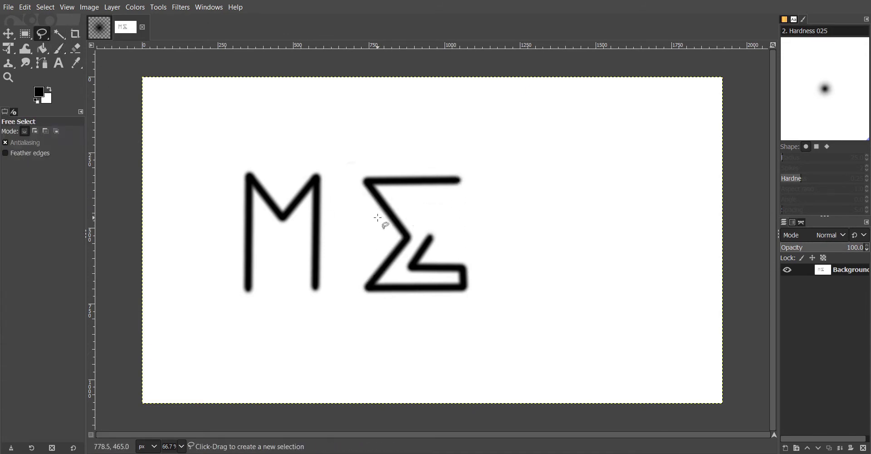
Step: Paint the sigma's upper inner edge again with straight brush lines and close the end of its top bar
key("p")
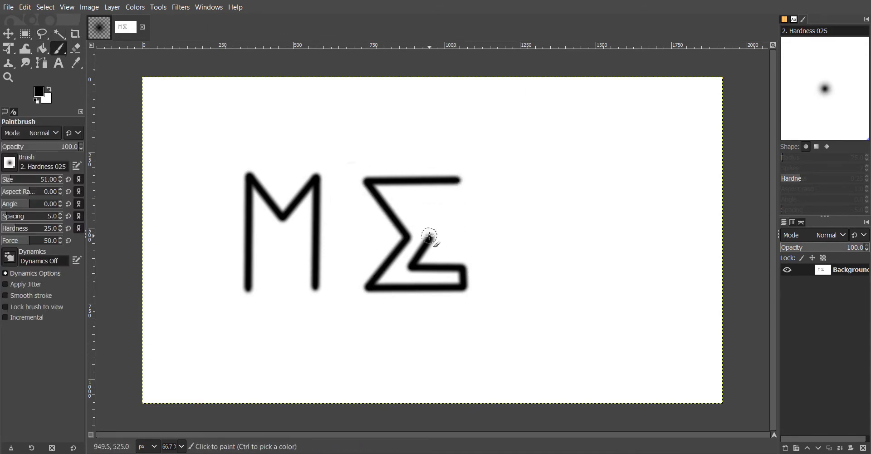
left_click(393, 195, "shift")
key("ctrl+z")
left_click(404, 199, "shift")
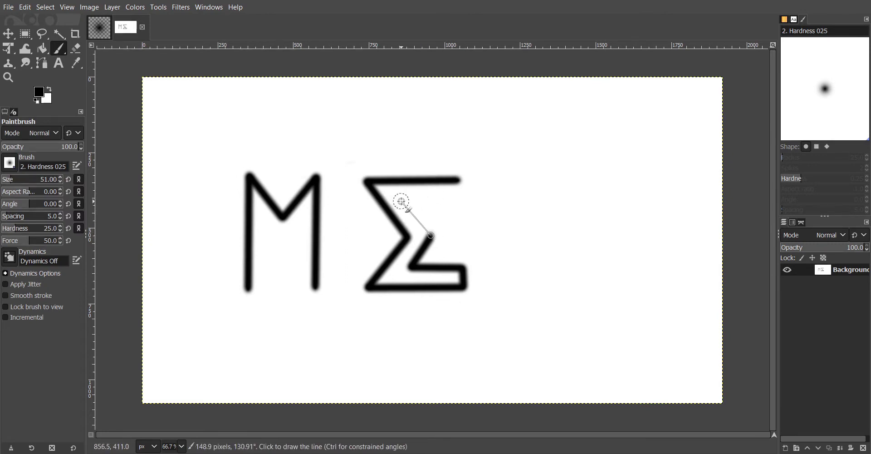
left_click(459, 201, "shift")
left_click(462, 180, "shift")
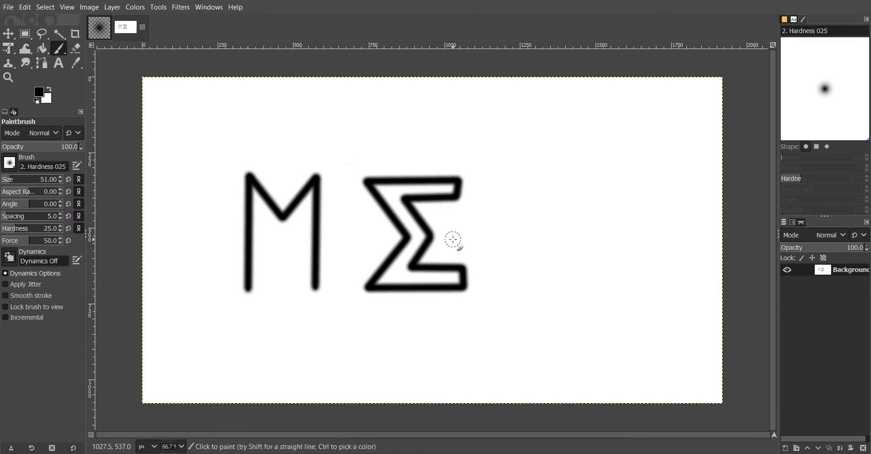
Step: Erase the letter M beside the sigma and nudge the background layer slightly
key("shift+e")
mouse_move(243, 288)
left_mouse_down()
mouse_move(257, 234)
mouse_move(247, 263)
mouse_move(251, 243)
mouse_move(334, 179)
mouse_move(306, 273)
mouse_move(331, 212)
mouse_move(293, 186)
mouse_move(268, 211)
mouse_move(260, 183)
mouse_move(235, 194)
mouse_move(280, 193)
left_mouse_up()
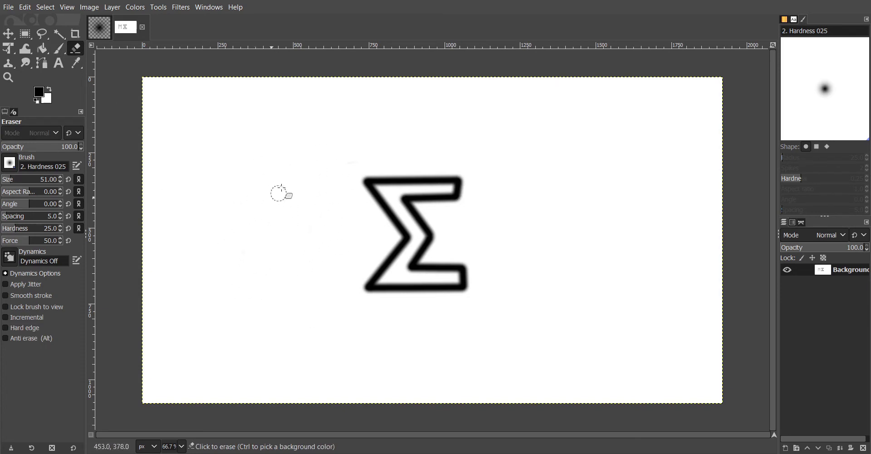
key("p")
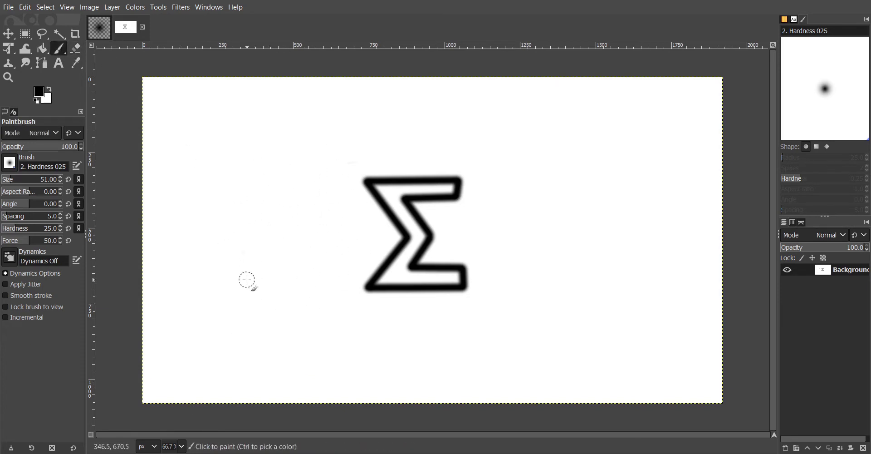
left_click(8, 33)
mouse_move(366, 183)
left_mouse_down()
mouse_move(398, 230)
mouse_move(367, 184)
left_mouse_up()
Step: Trace a closed free selection around the sigma's outline and try to move the sigma with the Move tool
left_click(42, 33)
left_click(402, 237)
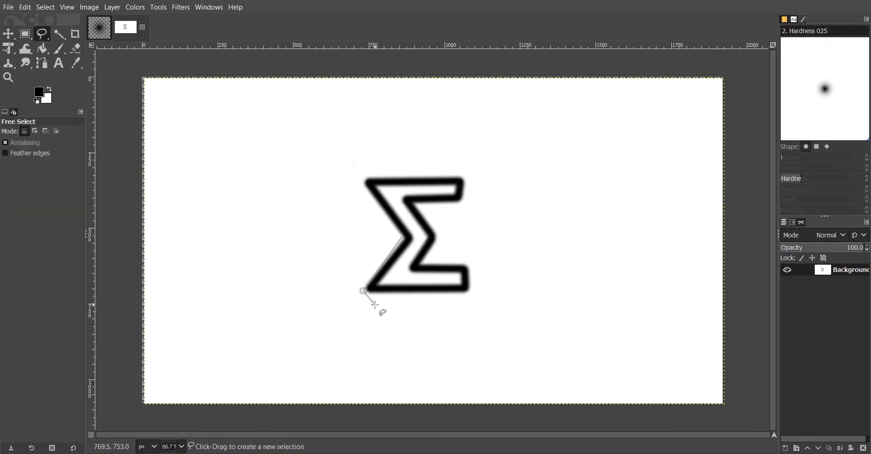
left_click(365, 290)
left_click(469, 292)
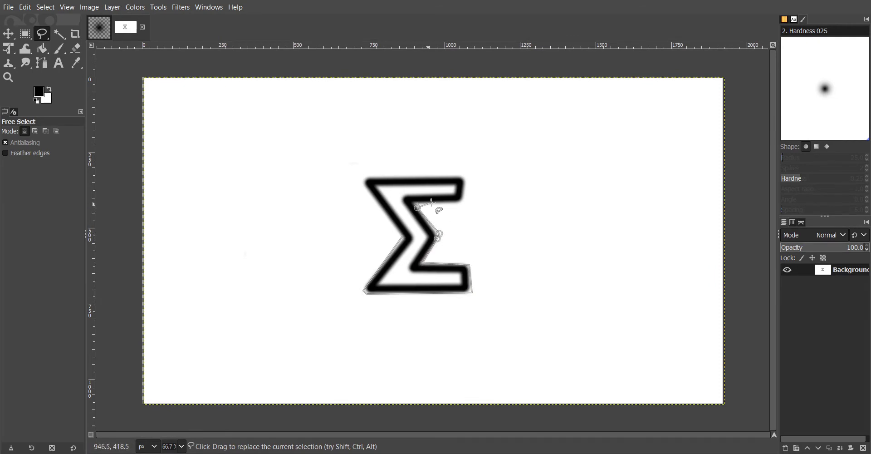
left_click(464, 174)
left_click(362, 178)
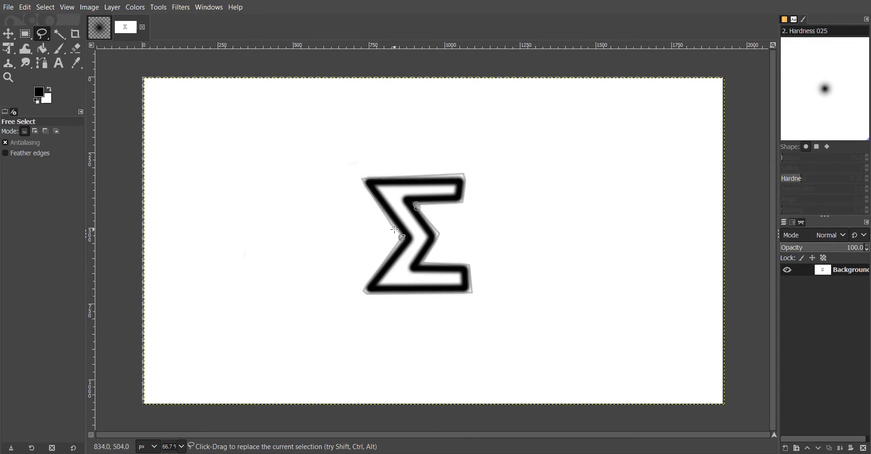
left_click(394, 229)
left_click(8, 34)
mouse_move(414, 233)
left_mouse_down()
mouse_move(397, 232)
mouse_move(411, 232)
left_mouse_up()
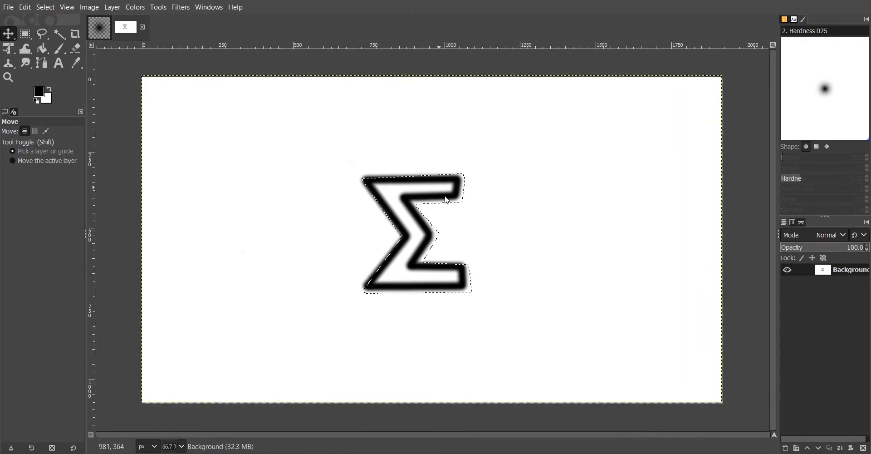
Step: Try the Paintbrush outside the selection and across the sigma's top bar
left_click(59, 48)
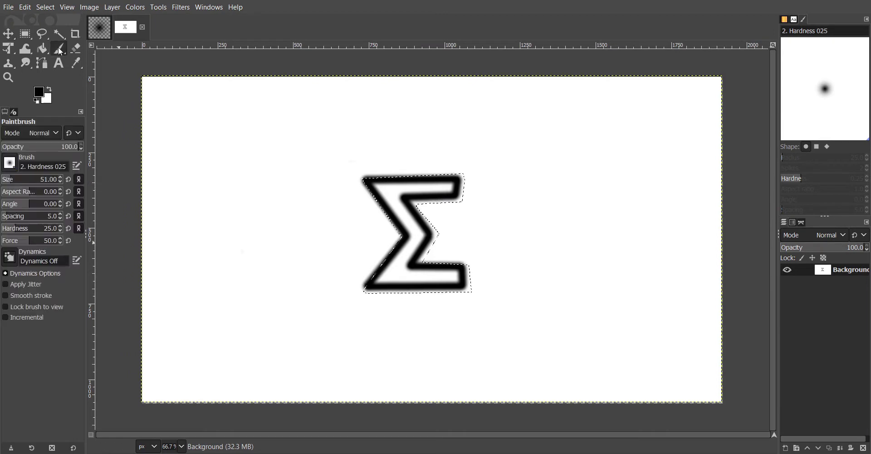
left_click(223, 286)
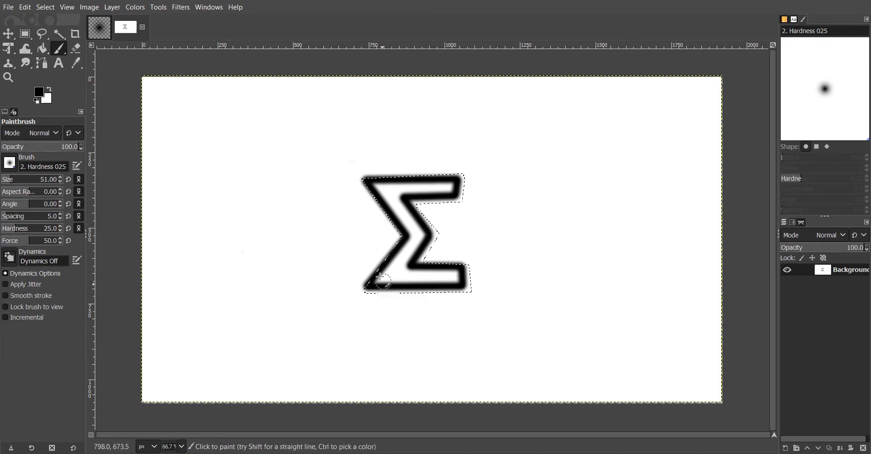
key("z")
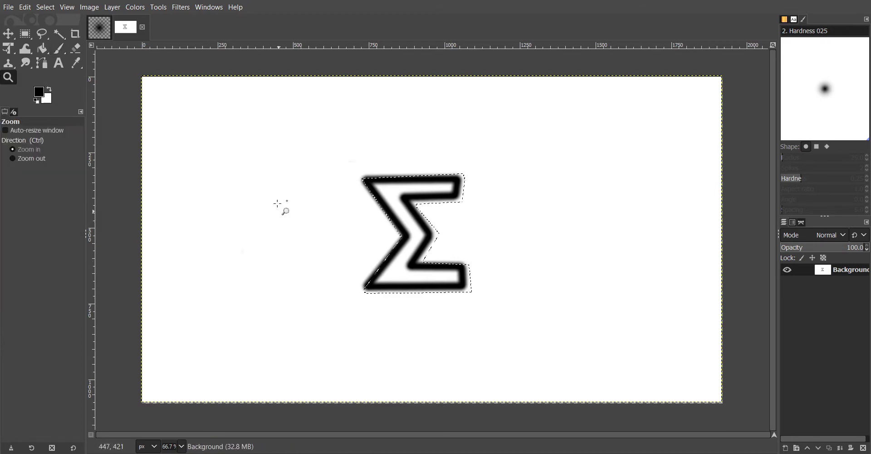
key("p")
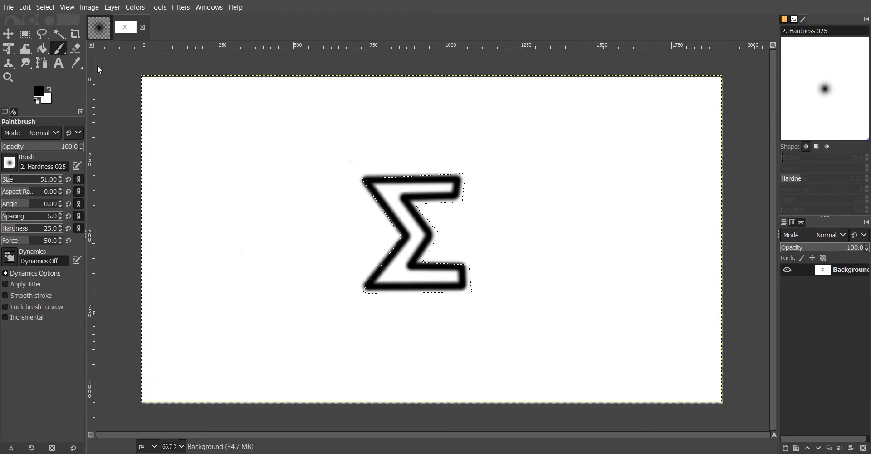
key("d")
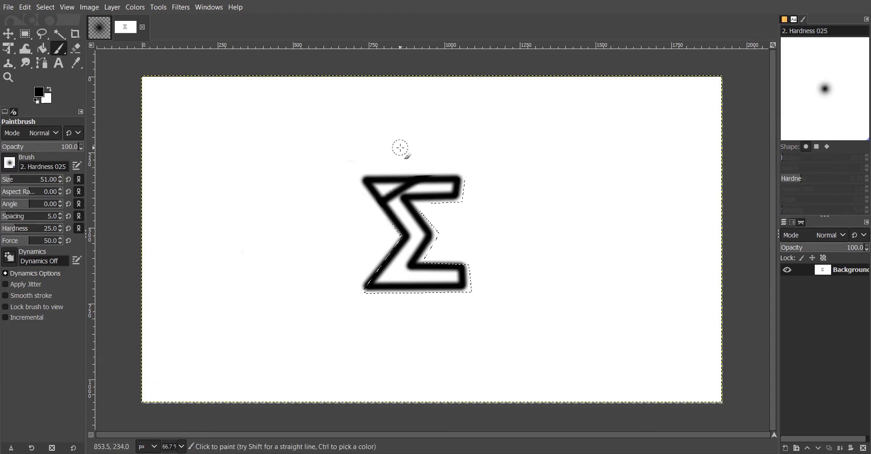
Step: Undo the test stroke, layer moves, selection, erasing of the M and the closing strokes of the sigma's top bar
key("f")
key("z")
key("ctrl+z")
key("ctrl+z")
key("ctrl+z")
key("ctrl+z")
key("ctrl+z")
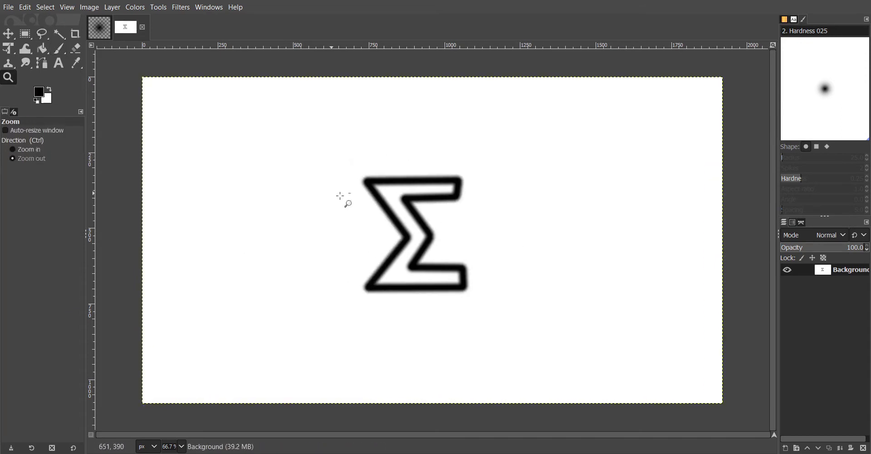
key("p")
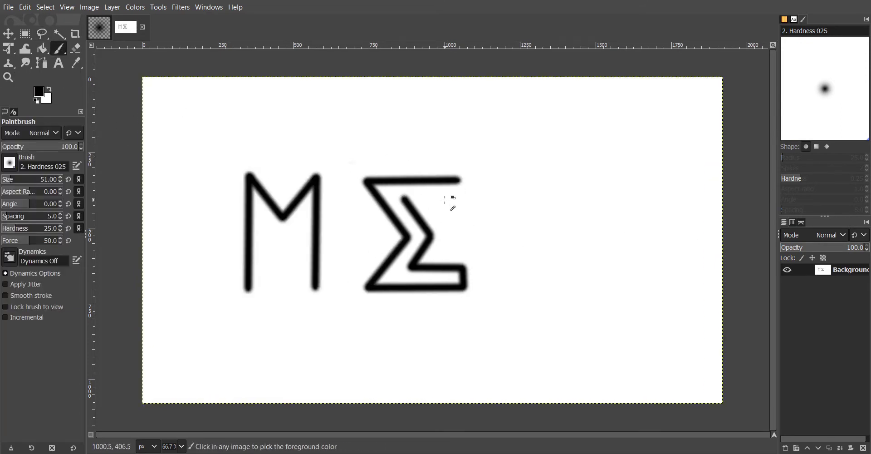
Step: Close the end of the sigma's upper arm with straight black strokes and erase the letter M beside it
left_click(457, 196, "shift")
left_click(460, 181, "shift")
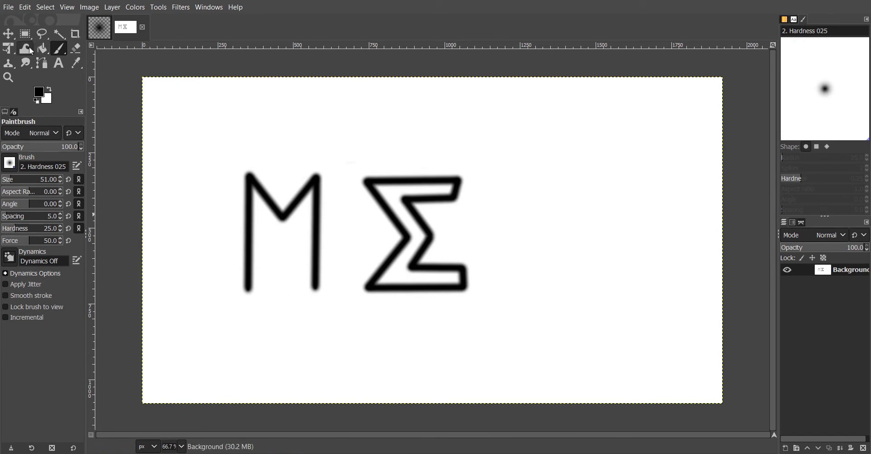
key("shift+e")
mouse_move(233, 244)
left_mouse_down()
mouse_move(299, 255)
mouse_move(312, 283)
mouse_move(317, 166)
mouse_move(287, 168)
mouse_move(279, 238)
mouse_move(281, 159)
mouse_move(227, 236)
left_mouse_up()
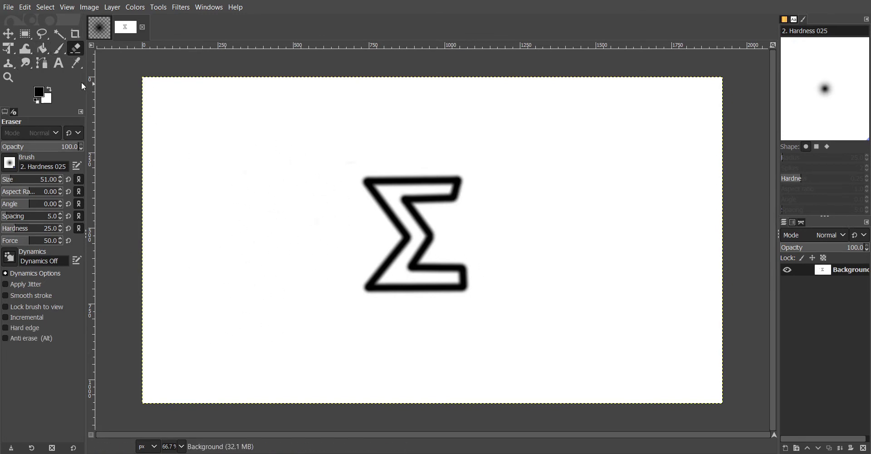
Step: Paint the first leg and first diagonal of a new M beside the sigma with straight black Paintbrush lines
left_click(59, 48)
left_click(228, 291)
left_click(225, 185, "shift")
left_click(273, 225, "shift")
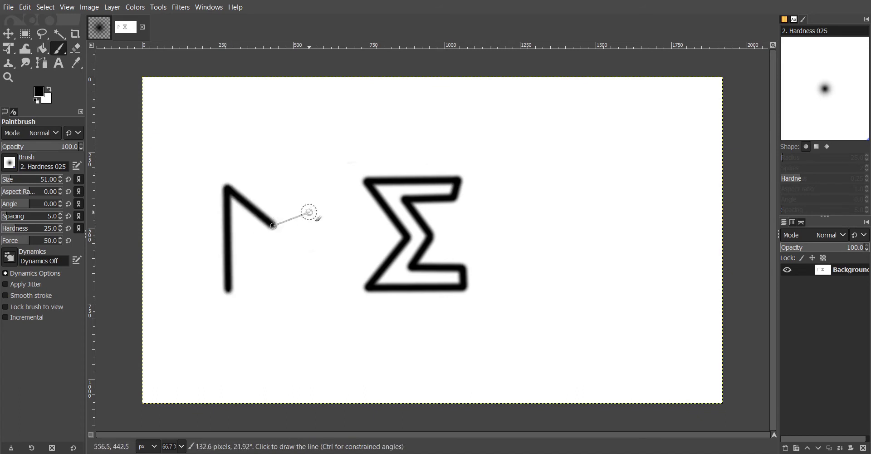
Step: Try two versions of the new M's second diagonal and second leg, undoing each attempt
left_click(317, 191, "shift")
left_click(320, 289, "shift")
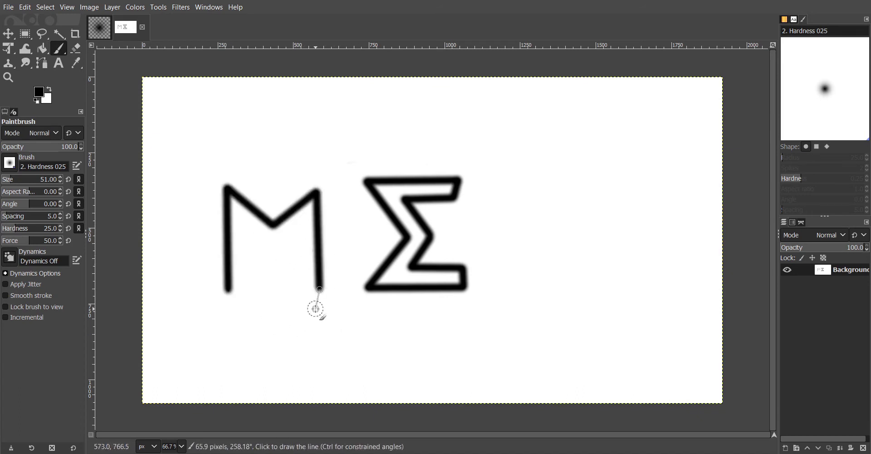
key("ctrl+z")
key("ctrl+z")
left_click(313, 186, "shift")
left_click(312, 290, "shift")
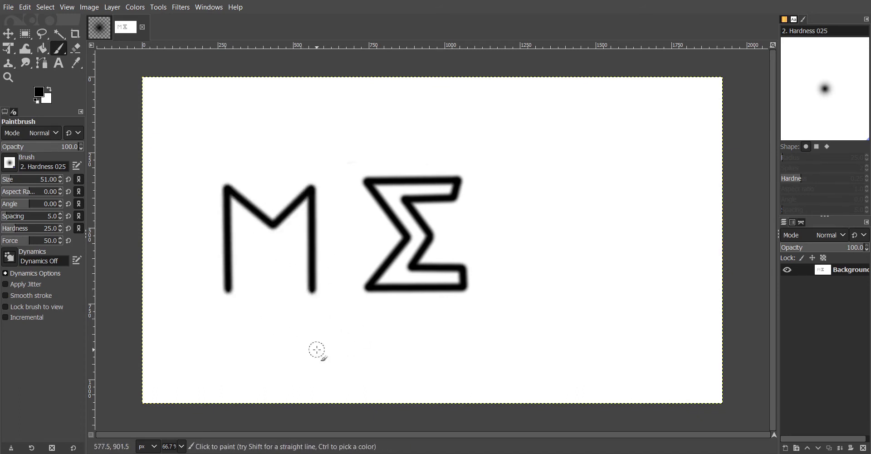
key("ctrl+z")
key("ctrl+z")
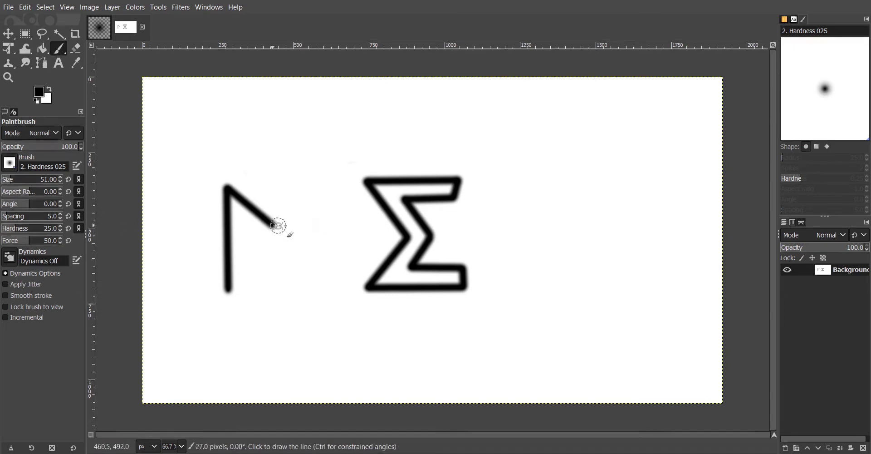
Step: Paint the M's second diagonal and leg, then close the letter with parallel inner strokes to form a hollow outline
left_click(317, 192, "shift")
left_click(321, 289, "shift")
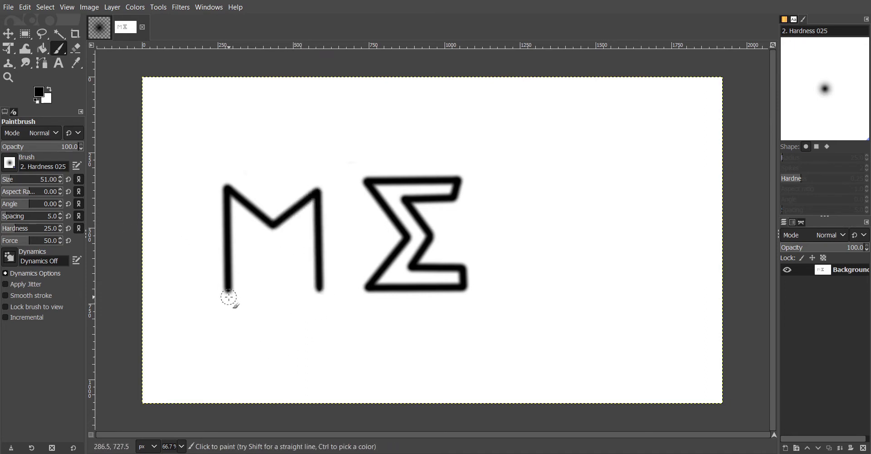
left_click(227, 289)
left_click(245, 288, "shift")
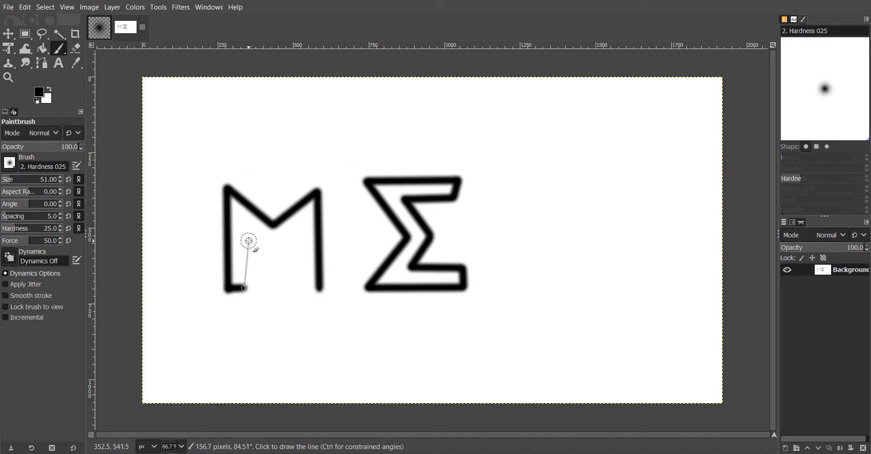
left_click(243, 222, "shift")
left_click(274, 246, "shift")
left_click(302, 223, "shift")
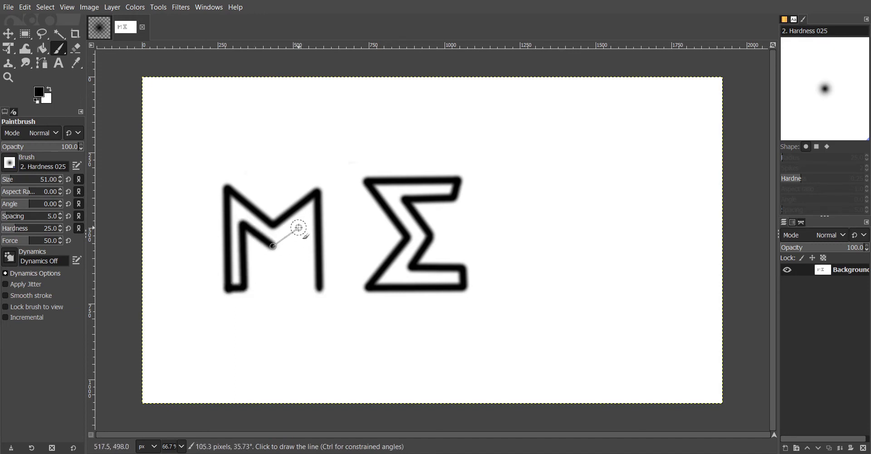
left_click(301, 288, "shift")
left_click(321, 289, "shift")
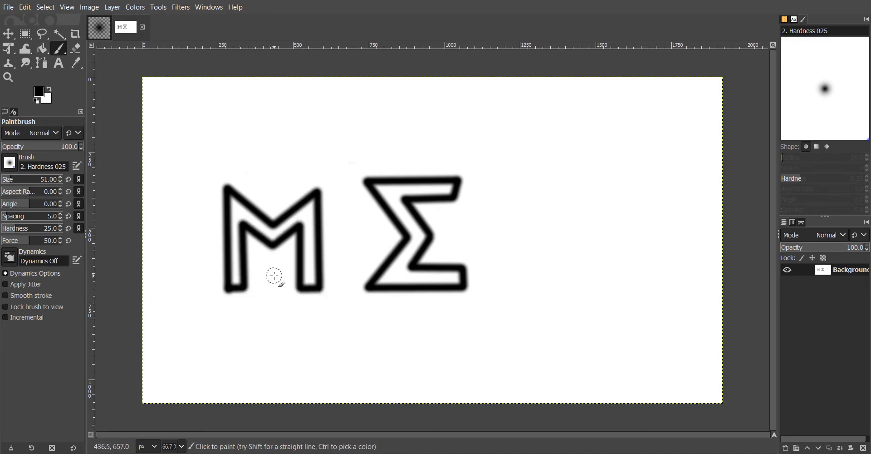
Step: Undo the strokes of the hollow M back to the starting point of its first leg
key("ctrl+z")
key("ctrl+z")
key("ctrl+z")
key("ctrl+z")
key("ctrl+z")
key("ctrl+z")
key("ctrl+z")
key("ctrl+z")
key("ctrl+z")
key("ctrl+z")
key("ctrl+z")
key("ctrl+z")
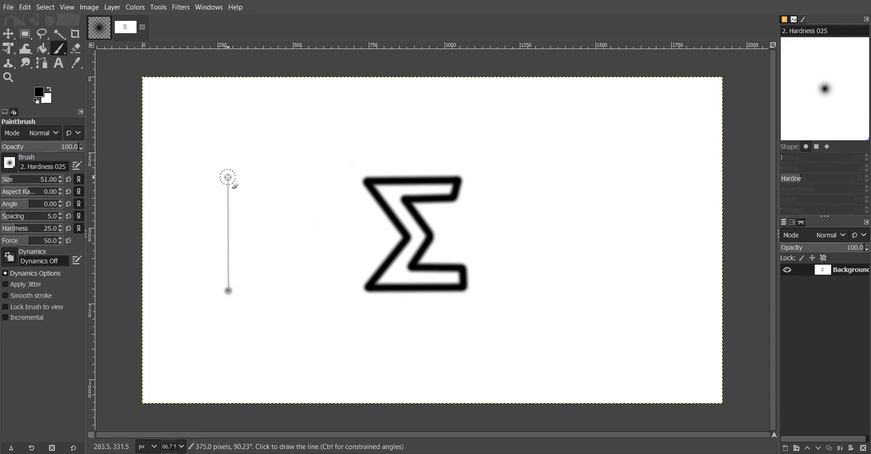
Step: Paint a taller first leg and a longer first diagonal for the M from the remaining starting point
left_click(227, 175, "shift")
left_click(281, 219, "shift")
Step: Try two wider placements of the M's second diagonal and second leg, undoing both
left_click(326, 180, "shift")
left_click(330, 292, "shift")
key("ctrl+z")
key("ctrl+z")
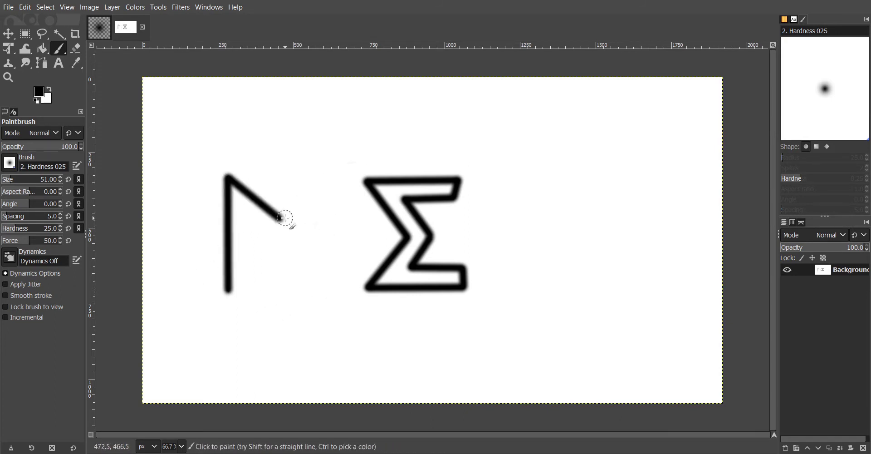
left_click(333, 178, "shift")
left_click(334, 295, "shift")
key("ctrl+z")
key("ctrl+z")
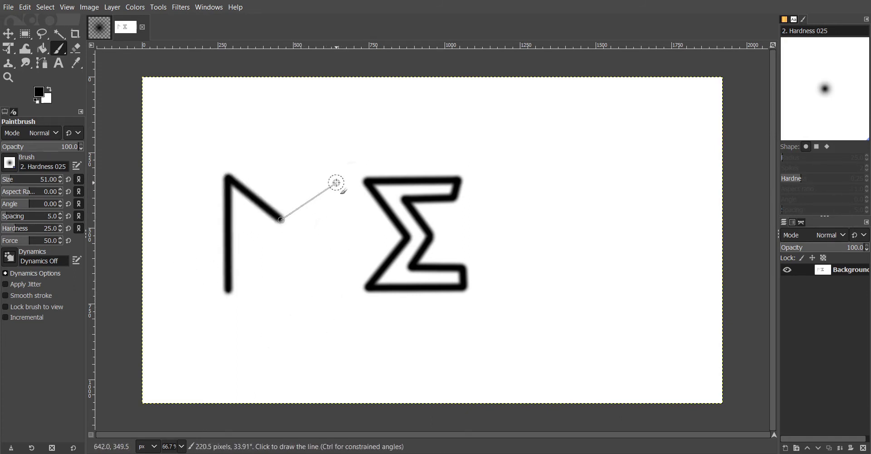
Step: Paint the M's second diagonal and leg close to the sigma and close the hollow outline with parallel inner strokes
left_click(335, 180, "shift")
left_click(337, 294, "shift")
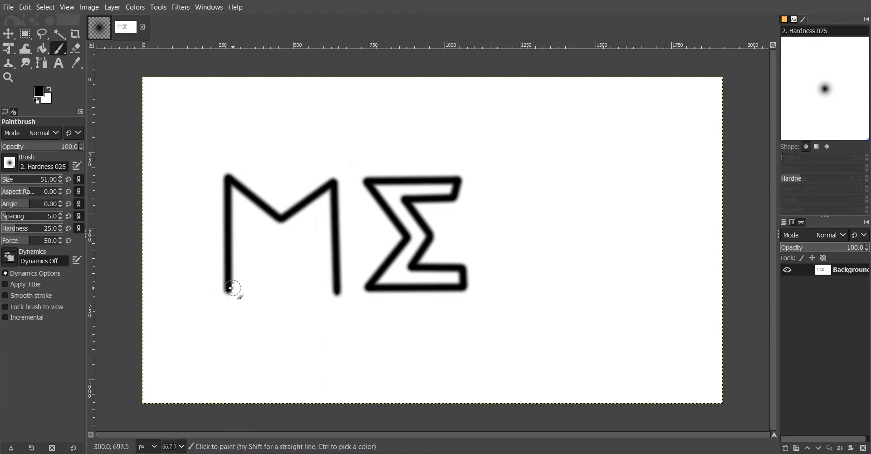
left_click(248, 287, "shift")
left_click(245, 221, "shift")
left_click(280, 240, "shift")
left_click(316, 216, "shift")
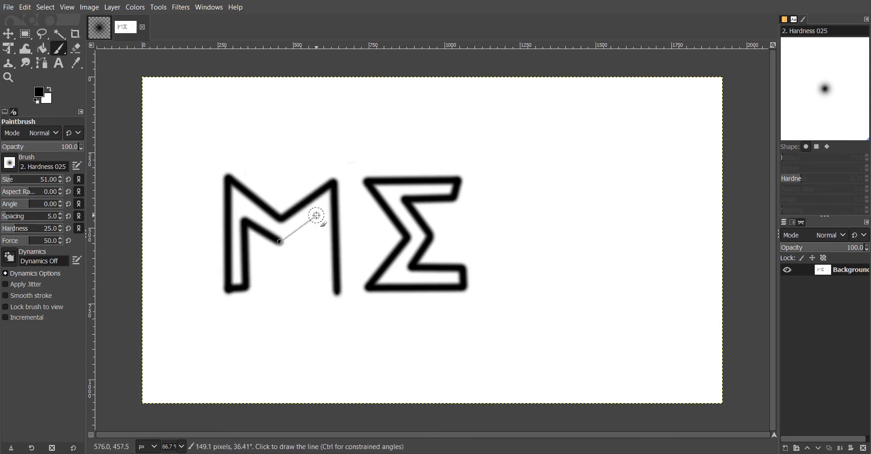
left_click(317, 294, "shift")
left_click(338, 295, "shift")
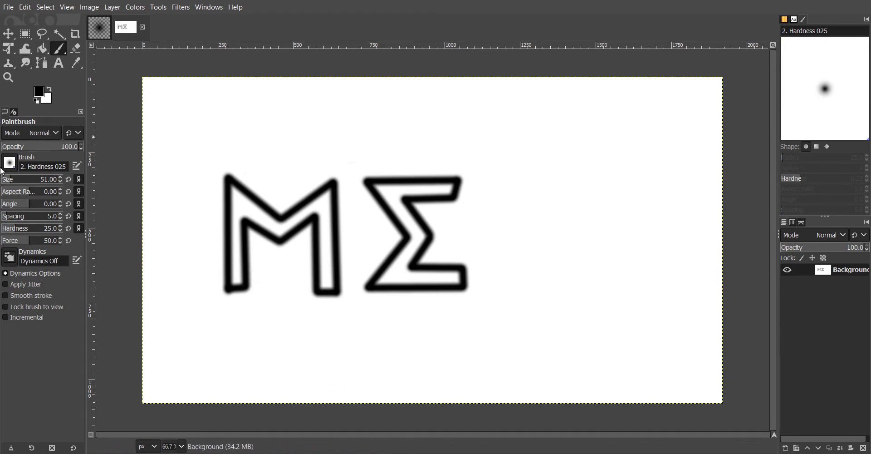
Step: Try Bucket Fill at 61.8 opacity with green inside the M and the sigma, undoing each fill
key("shift+b")
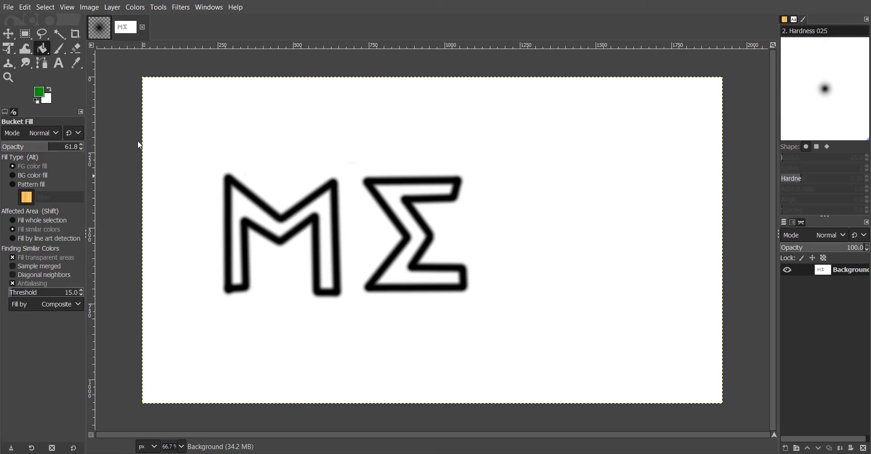
left_click(278, 226)
left_click(393, 200)
key("ctrl+z")
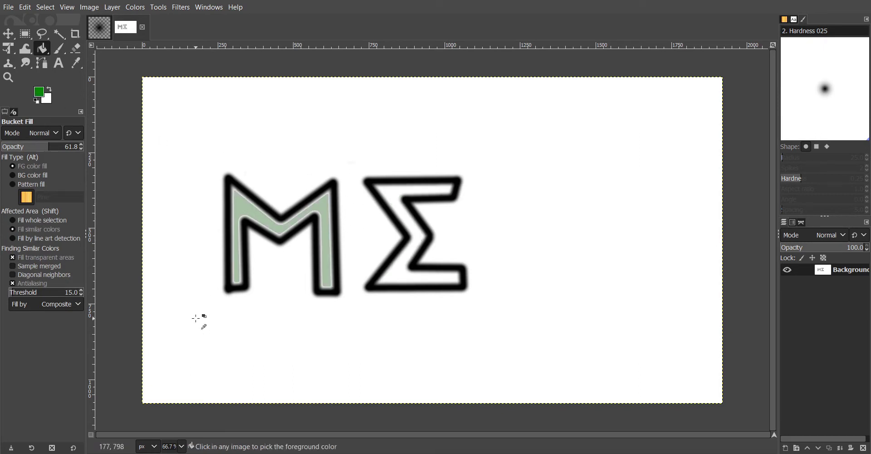
key("ctrl+z")
left_click(392, 198)
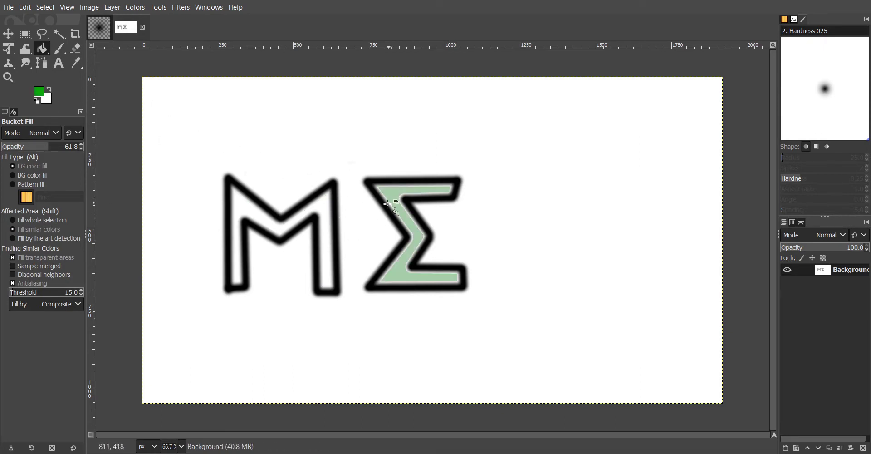
key("ctrl+z")
Step: Try a brighter green fill inside the M and the sigma and undo both fills
left_click(243, 219)
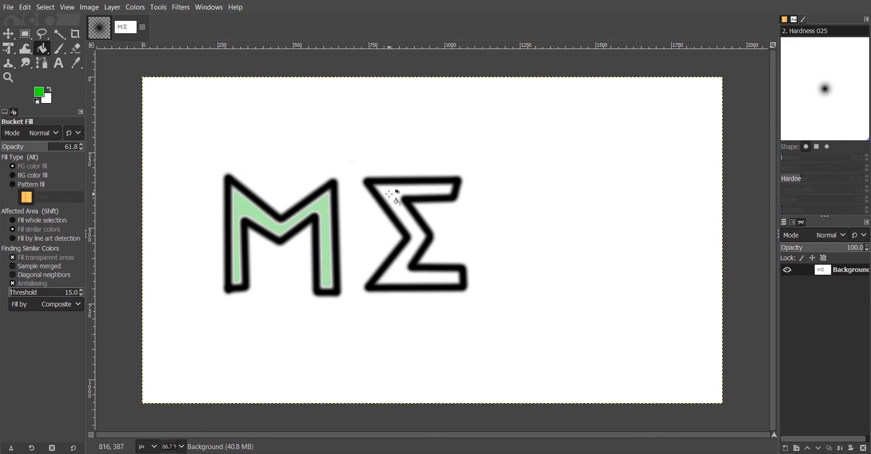
left_click(395, 199)
key("ctrl+z")
key("ctrl+z")
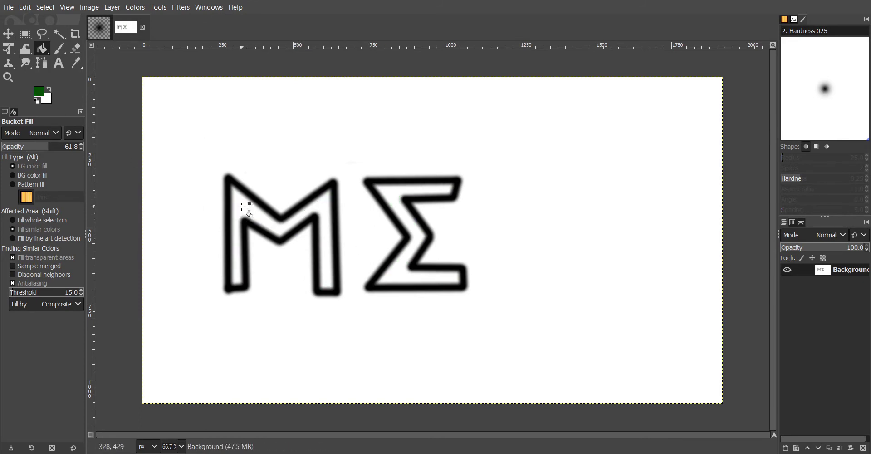
Step: Try two darker green fills inside both letters, undoing each pair
left_click(241, 206)
left_click(384, 192)
key("ctrl+z")
key("ctrl+z")
left_click(237, 200)
left_click(383, 213)
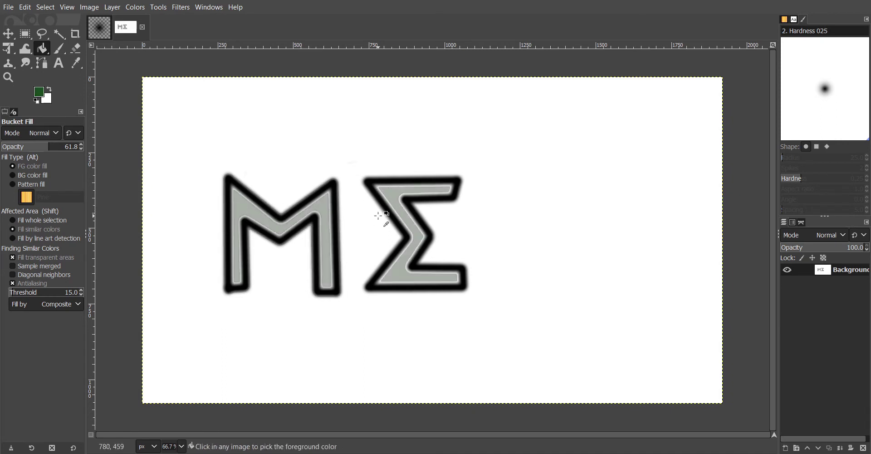
key("ctrl+z")
key("ctrl+z")
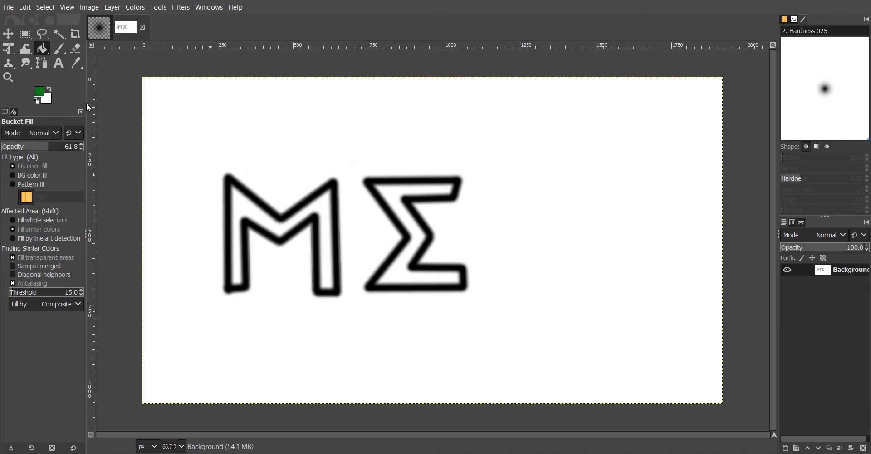
Step: Try one green fill inside both letters, undo it, and fill their interiors with a dark green
left_click(243, 195, "ctrl")
left_click(236, 197)
left_click(385, 193)
key("ctrl+z")
key("ctrl+z")
left_click(254, 218)
left_click(399, 194)
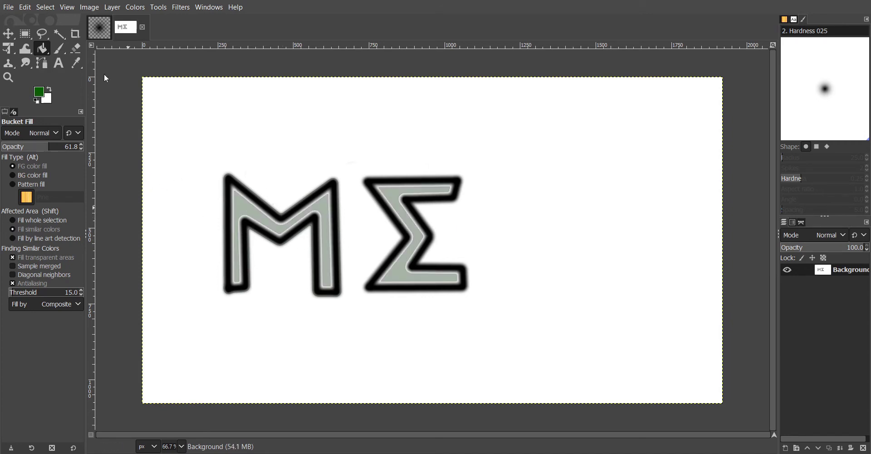
Step: Fill the black outlines of both letters with slate grey and the white background with bright green
left_click(235, 186, "ctrl")
left_click(229, 179)
left_click(383, 201)
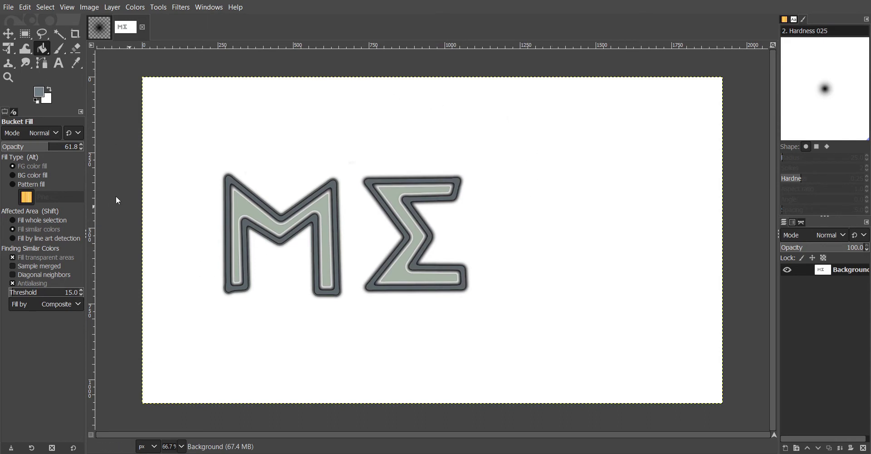
left_click(181, 162)
Step: Try bright green fills inside the M and the sigma and undo them
left_click(415, 248)
left_click(326, 229)
left_click(326, 229)
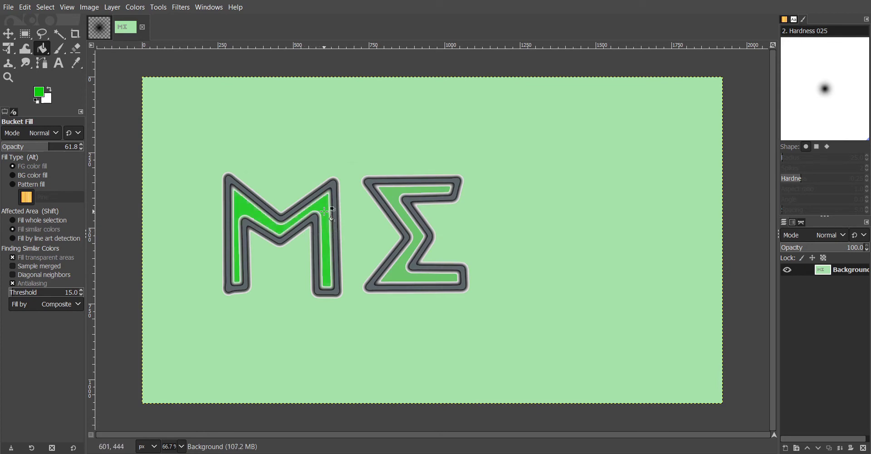
left_click(388, 202)
key("ctrl+z")
key("ctrl+z")
key("ctrl+z")
key("ctrl+z")
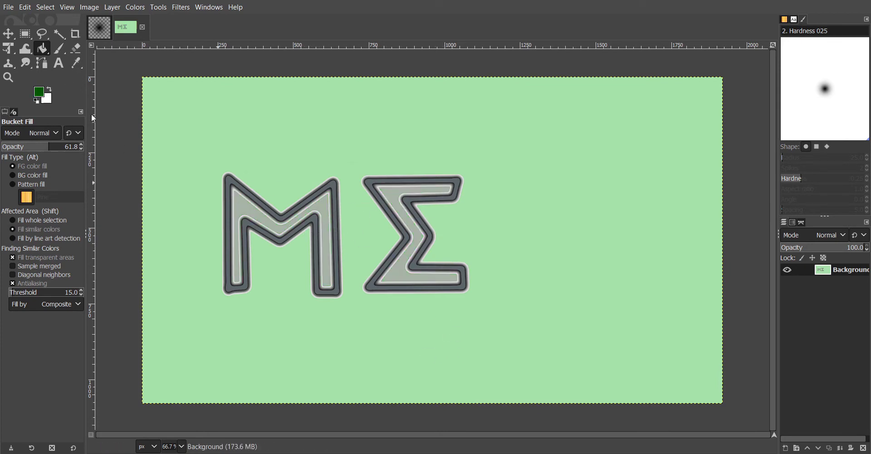
Step: Fill the interiors of both letters and the background with dark green, repeating the fills until the colour is solid
left_click(266, 219)
left_click(425, 246)
left_click(426, 245)
left_click(535, 239)
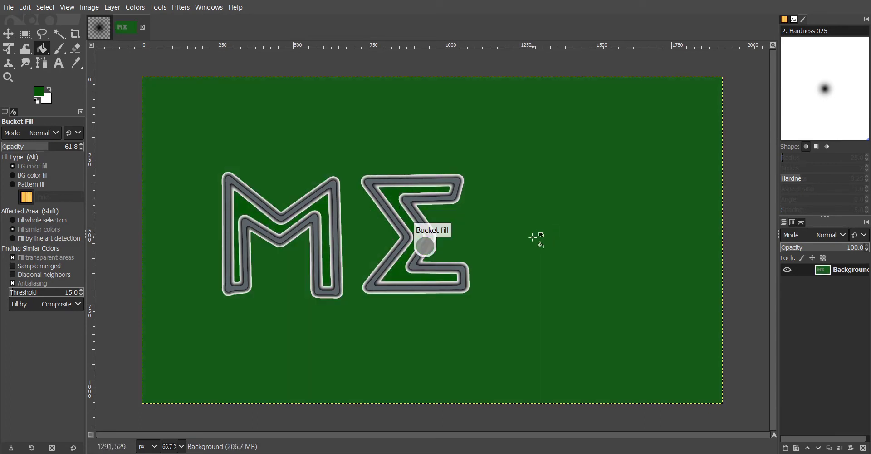
left_click(398, 208)
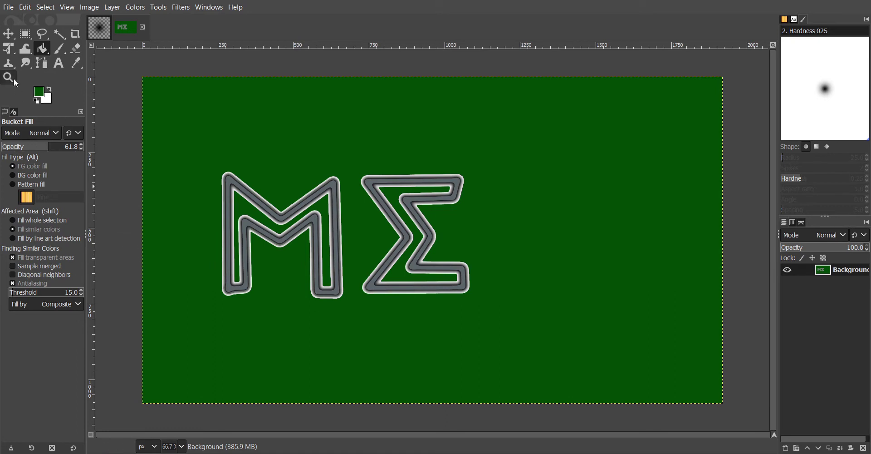
Step: Paint a black Paintbrush line rightwards along the canvas's lower-left area, curving up about 387 px to the underside of the M's middle
left_click(58, 49)
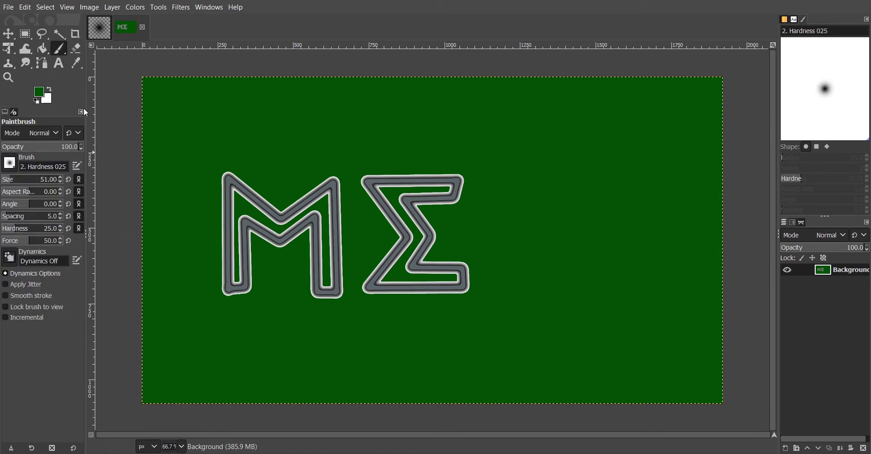
key("d")
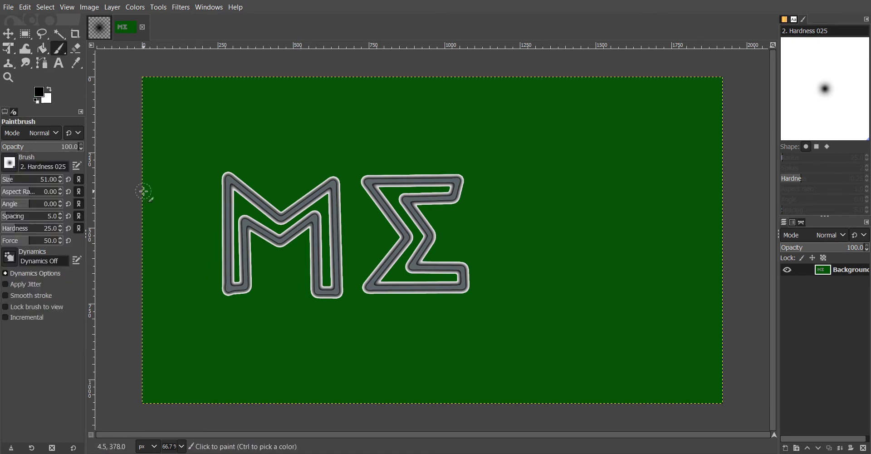
left_click(175, 373)
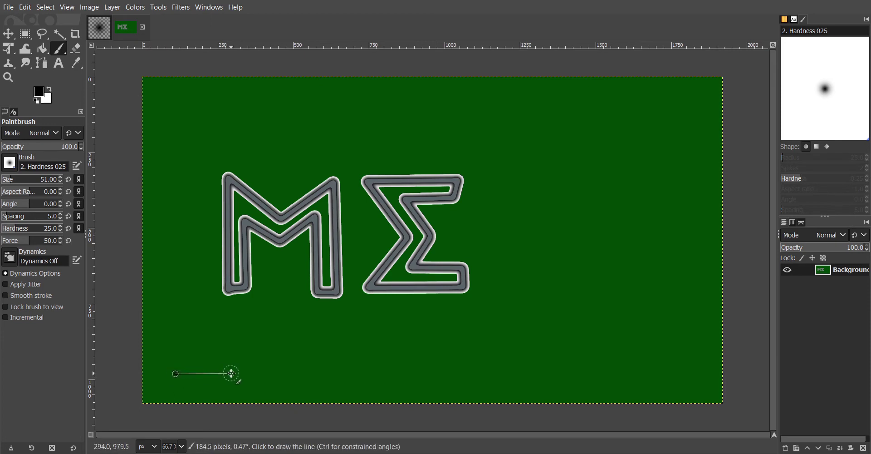
left_click(268, 372, "shift")
left_click_drag(268, 372, 275, 357)
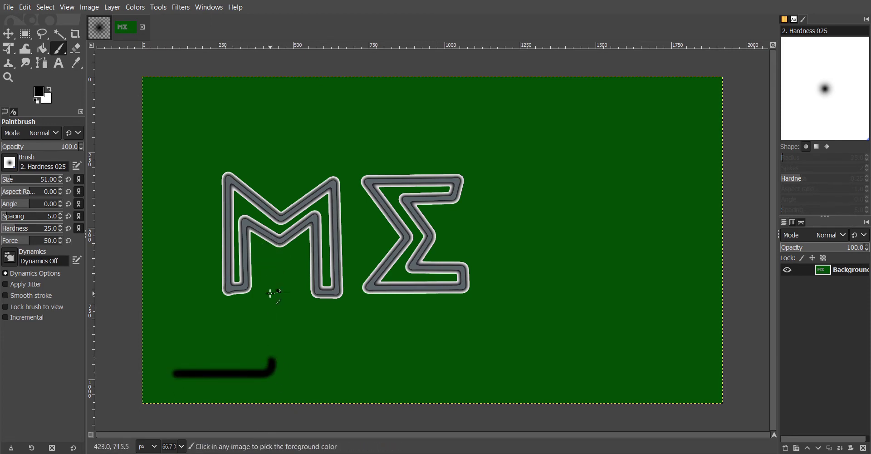
left_click(271, 241, "shift")
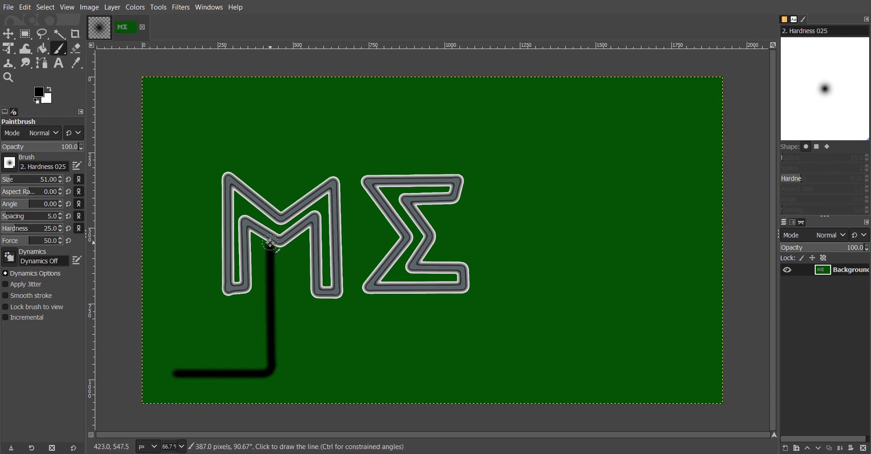
Step: Continue the black line above the M's centre notch, round its corner and run it right to above the sigma's upper-left corner
left_click(268, 197)
left_click(266, 154, "shift")
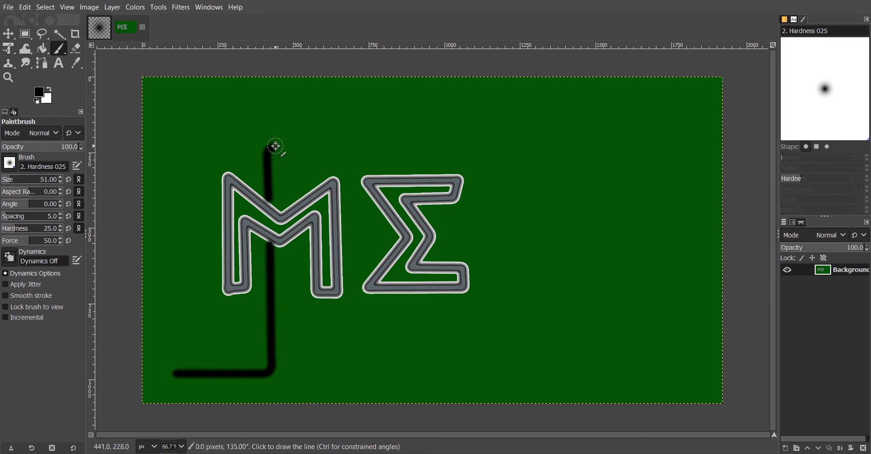
left_click(276, 146, "shift")
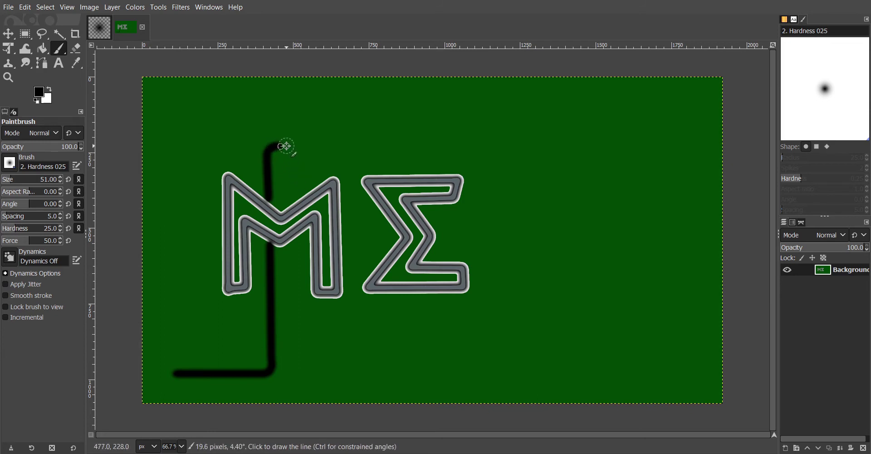
left_click(367, 147, "shift")
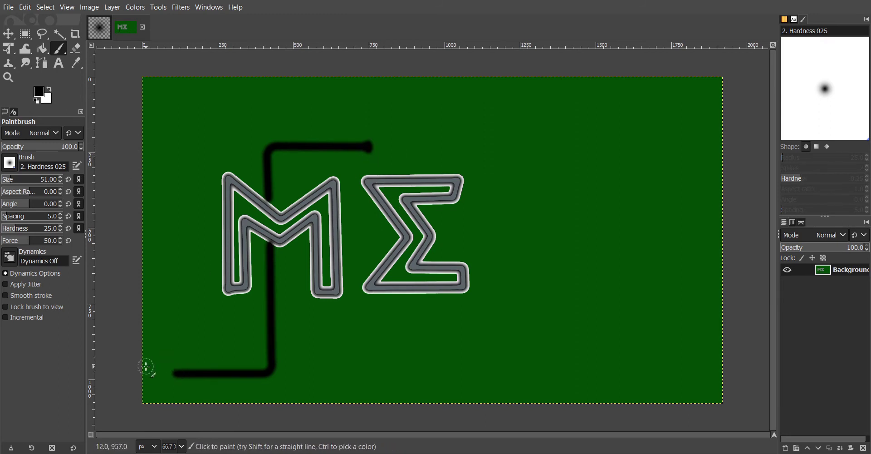
Step: Paint a stepped black line from the canvas's left edge down to the start of the lower horizontal line
left_click(143, 327)
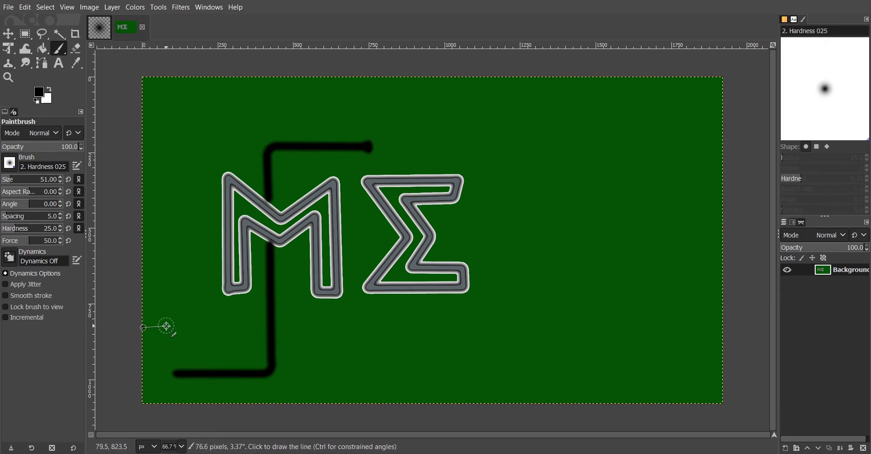
left_click(168, 327, "shift")
left_click_drag(169, 327, 175, 375)
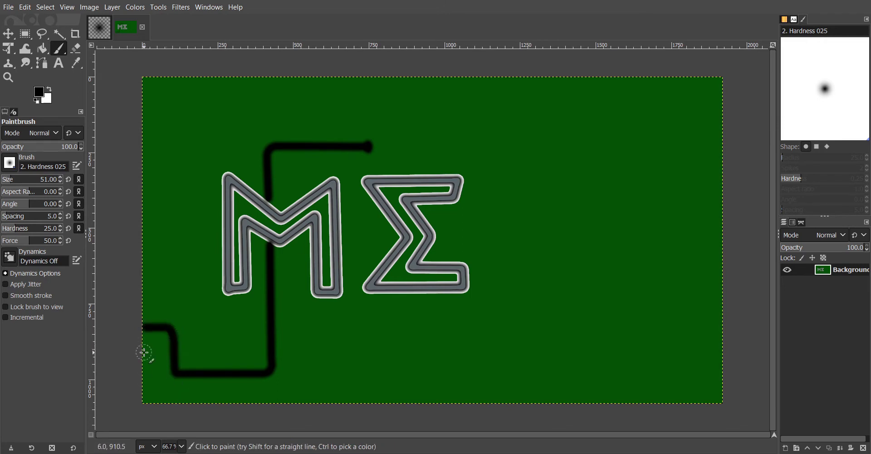
Step: Add black rungs between the left canvas edge and the stepped line, and extend that line down to the canvas's lower edge
left_click(144, 352)
left_click(172, 350, "shift")
left_click(142, 374)
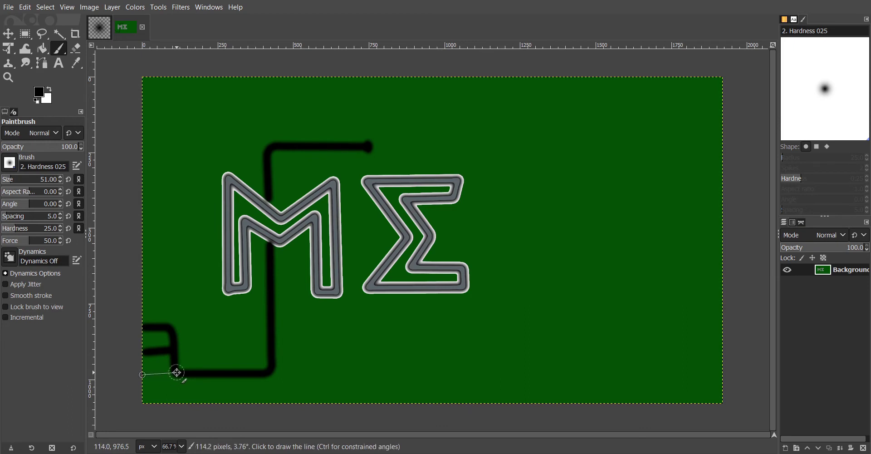
left_click(176, 372, "shift")
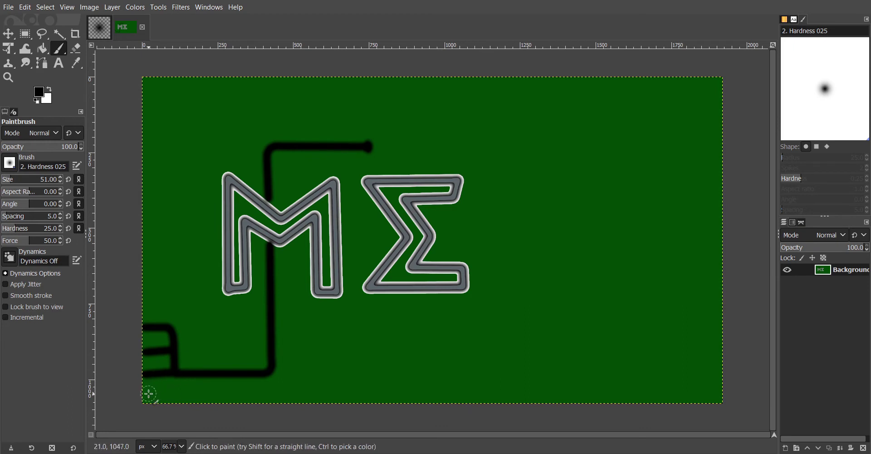
left_click(172, 393, "shift")
left_click(174, 404, "shift")
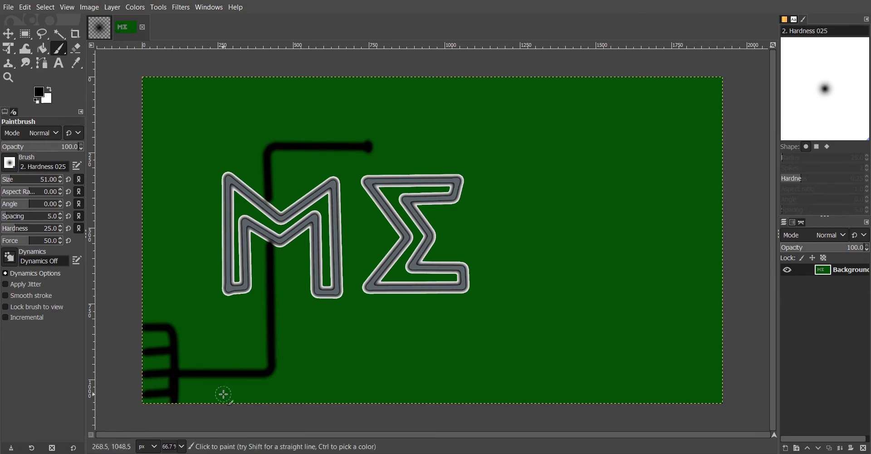
Step: Paint a black branch about 290 px leftwards from the vertical line above the M, turning upwards at its end
left_click(269, 161)
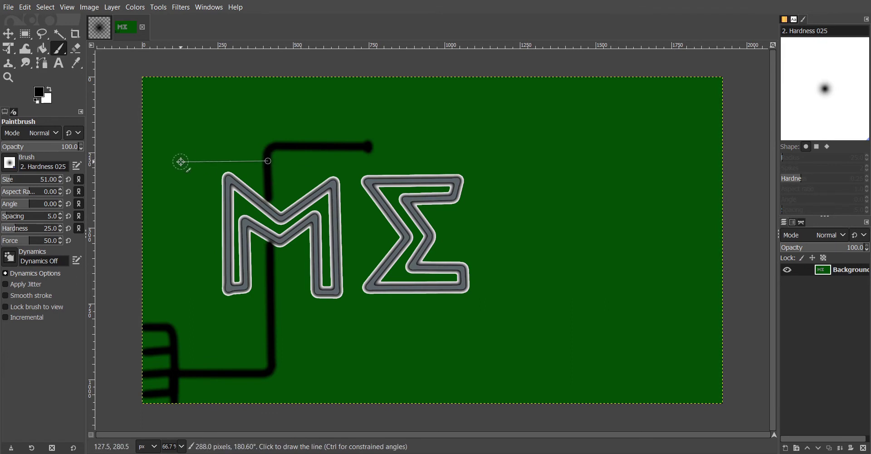
left_click(181, 161, "shift")
left_click(175, 159, "shift")
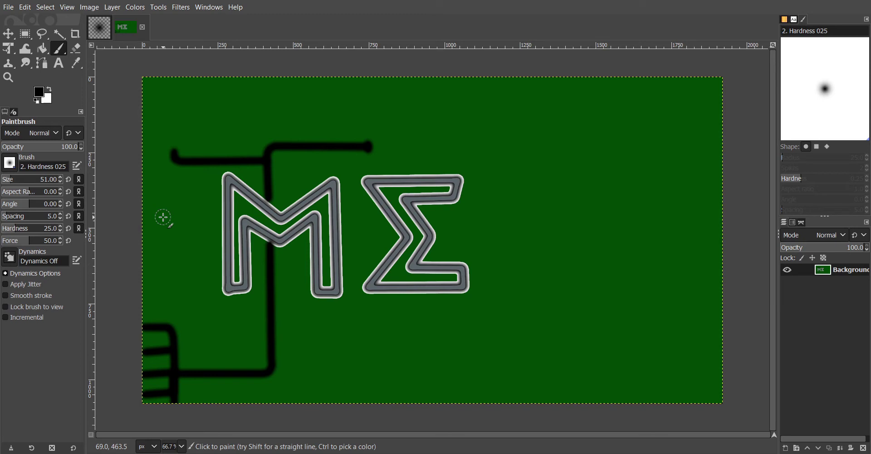
left_click(175, 116, "shift")
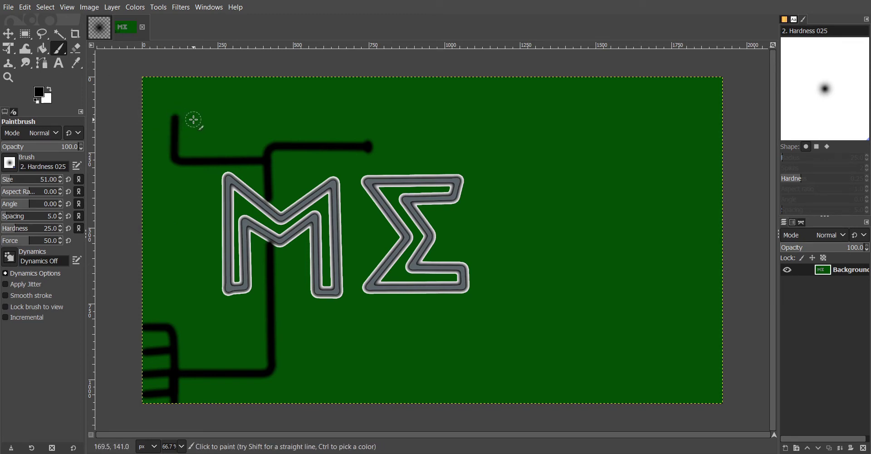
Step: Undo the first dots beside the branch's upper end and paint three black dots in a row above it
left_click(193, 119)
left_click(156, 116)
key("ctrl")
key("ctrl+z")
left_click(160, 106)
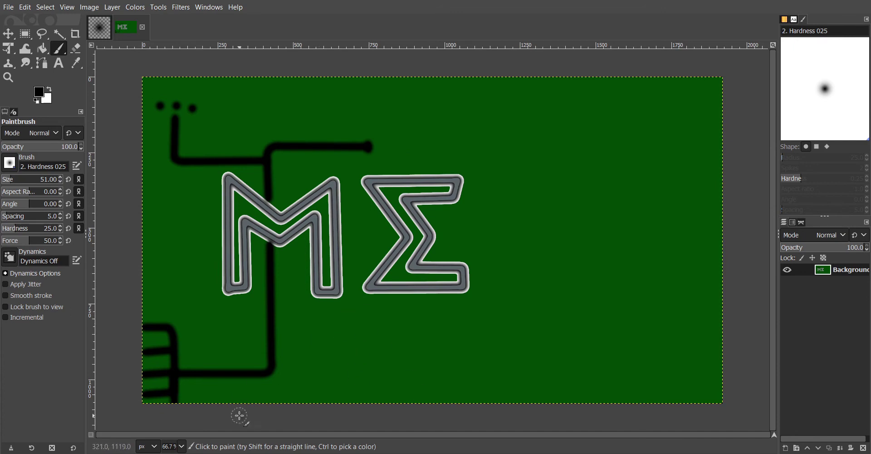
Step: Paint a long black line rightwards beneath both letters from the vertical line, curving up and hooking left beyond the sigma
left_click(274, 341)
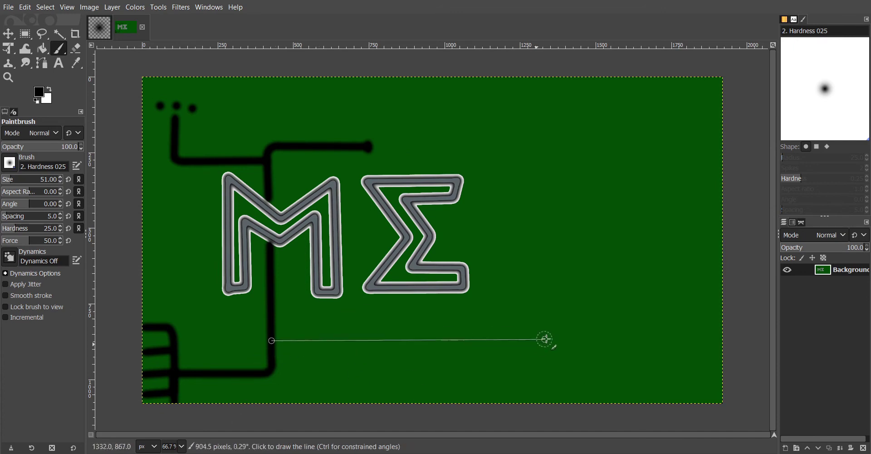
left_click(590, 341, "shift")
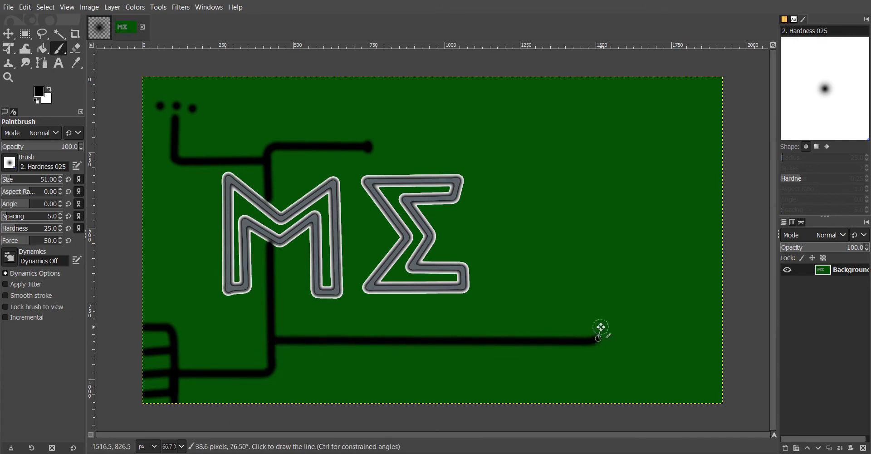
left_click_drag(601, 333, 604, 319)
left_click(603, 236, "shift")
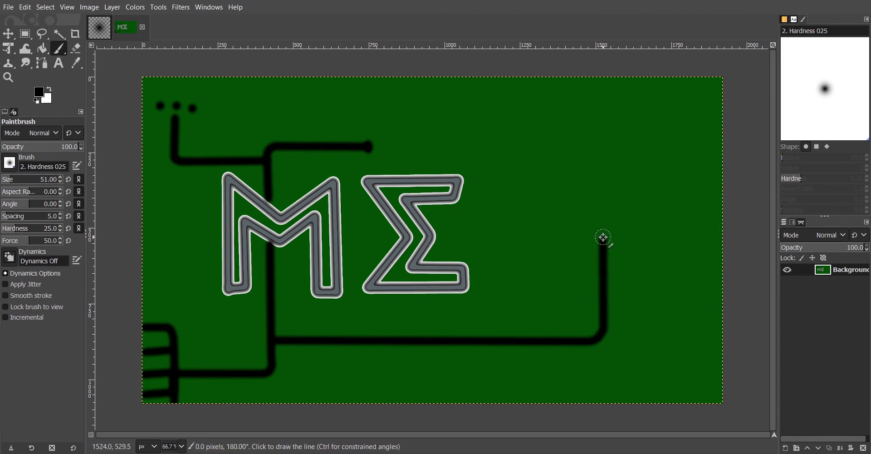
left_click_drag(600, 229, 595, 226)
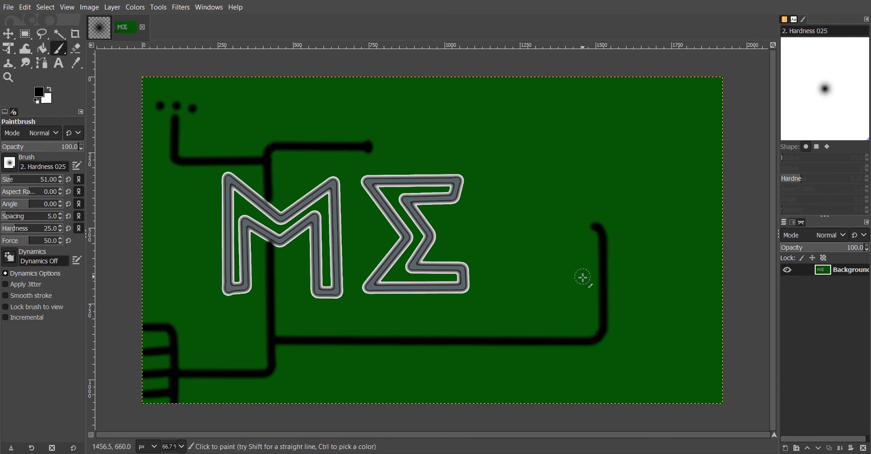
Step: Paint a short horizontal black line from the sigma's lower-right corner and six dots in two columns beyond its end
left_click(474, 288)
left_click(570, 289, "shift")
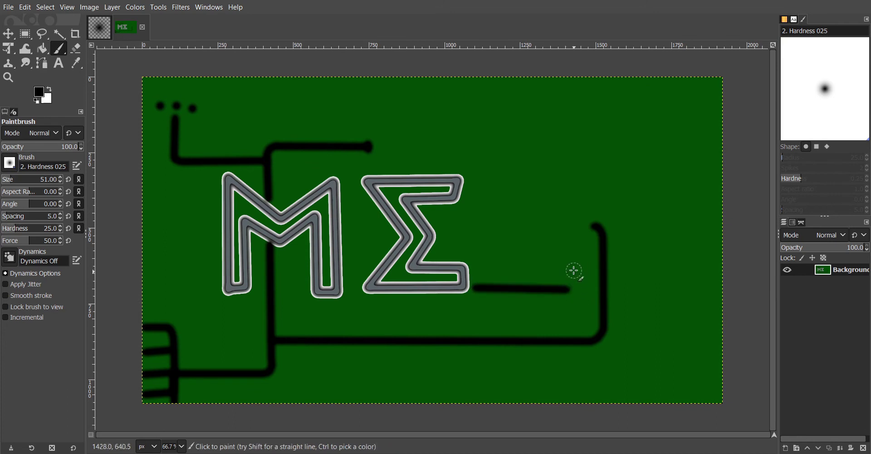
left_click(580, 309)
left_click(580, 293)
left_click(580, 276)
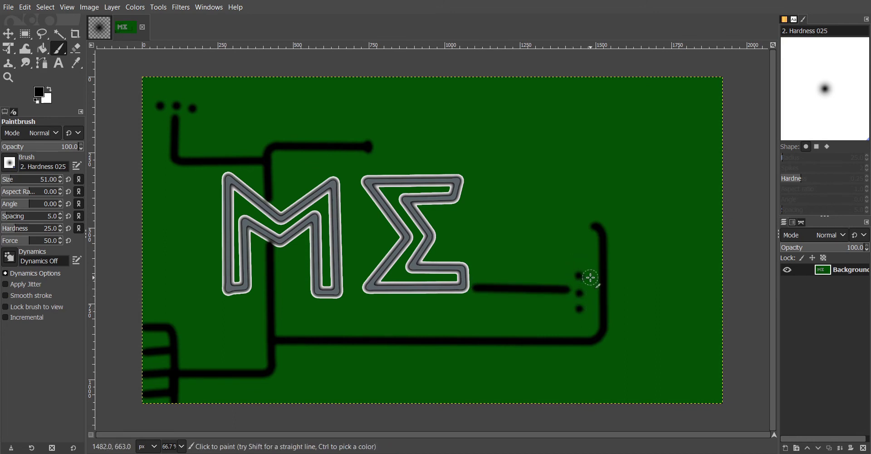
left_click(591, 275)
left_click(591, 293)
Step: Extend the hooked line left to beside the sigma, and run it straight up about 275 px past the sigma's top
left_click(598, 225)
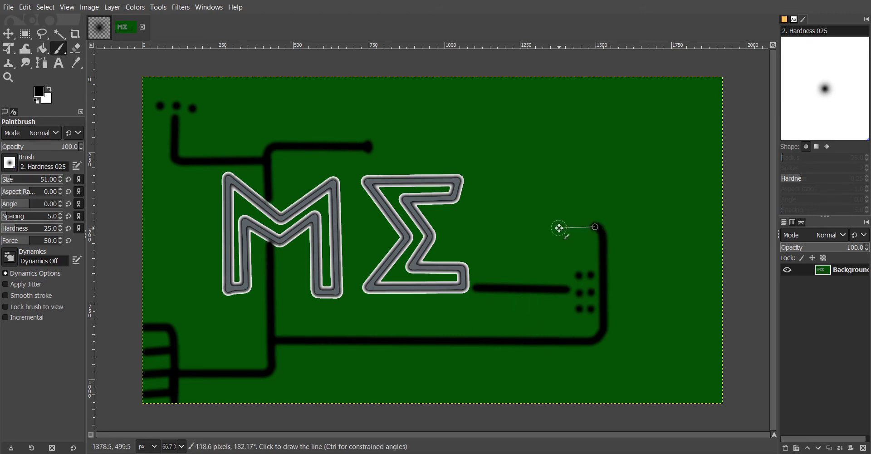
left_click(477, 226, "shift")
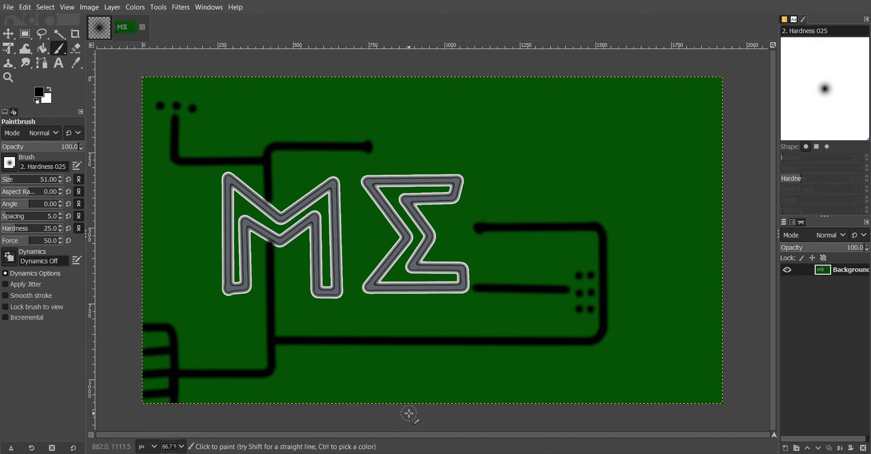
key("ctrl")
left_click(481, 227)
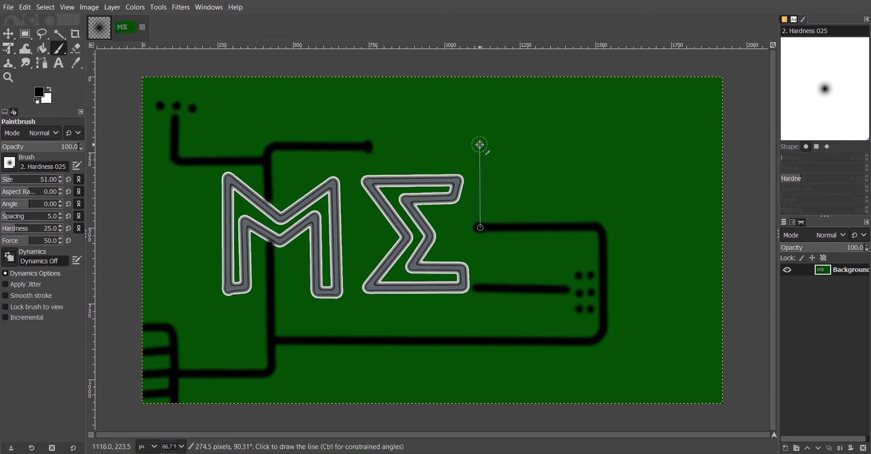
left_click(480, 145, "shift")
left_click(480, 137)
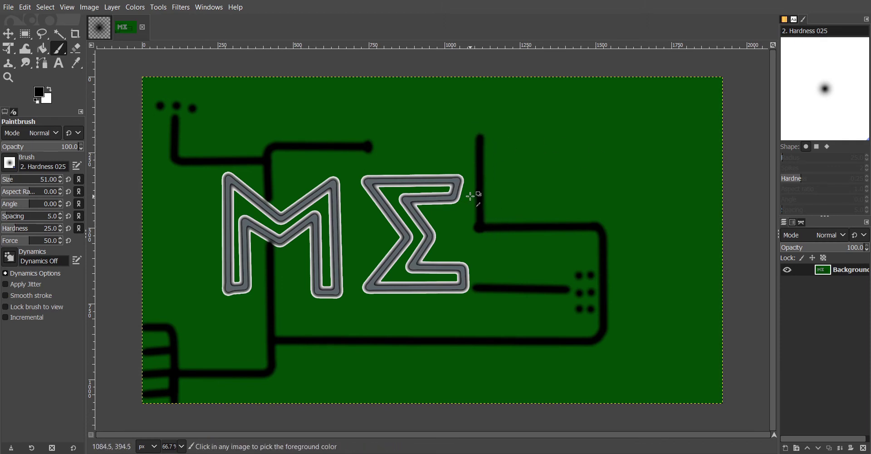
Step: Loop the line over and down behind the sigma's right side, and run it left beneath the letters up to the M's right leg
left_click(464, 139, "shift")
left_click(463, 147, "shift")
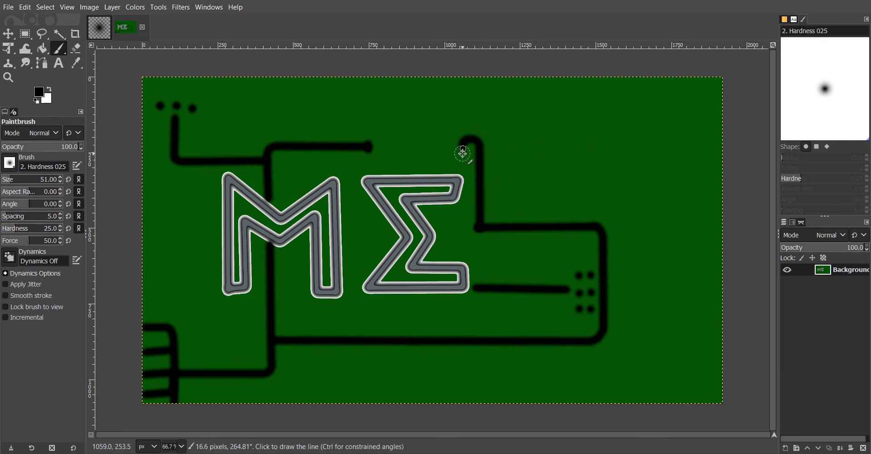
left_click(463, 177, "shift")
left_click(463, 261, "shift")
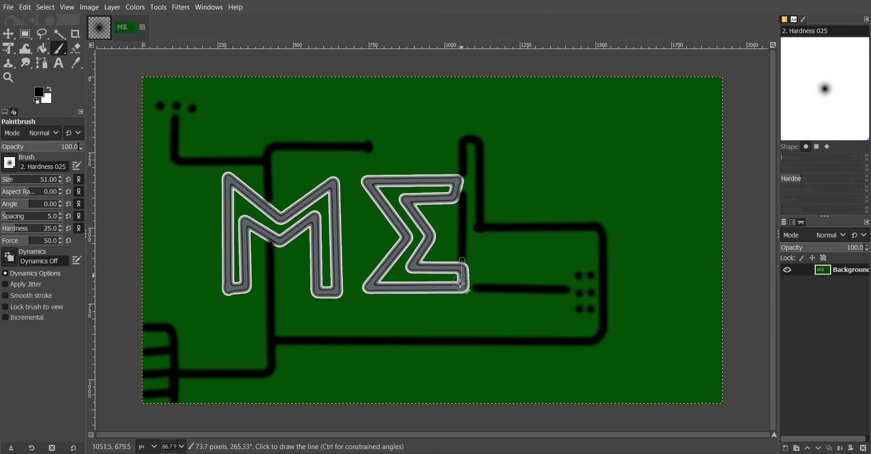
left_click(459, 312, "shift")
left_click(318, 313, "shift")
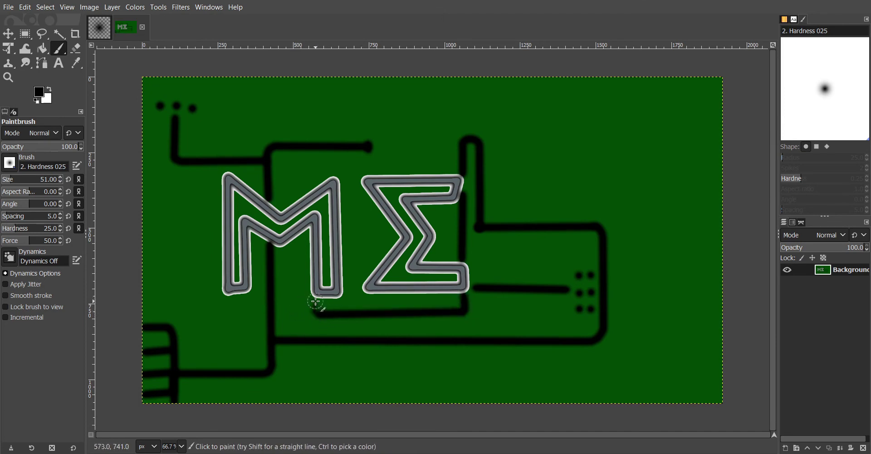
key("ctrl+z")
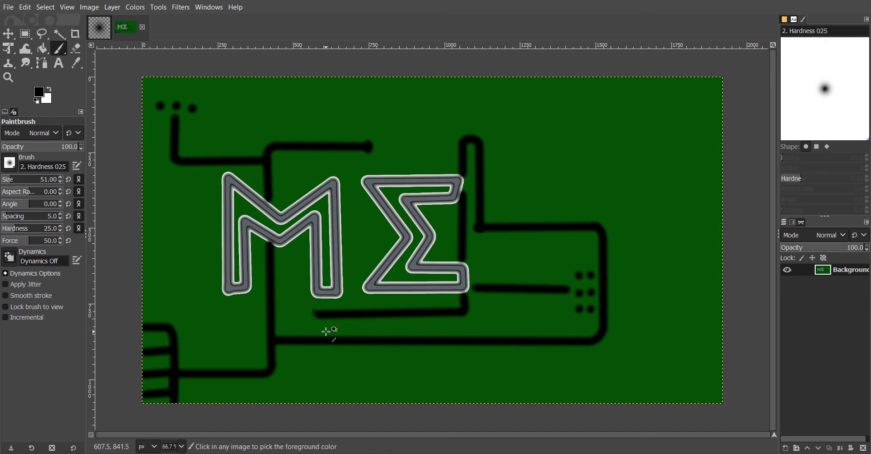
left_click(313, 299, "shift")
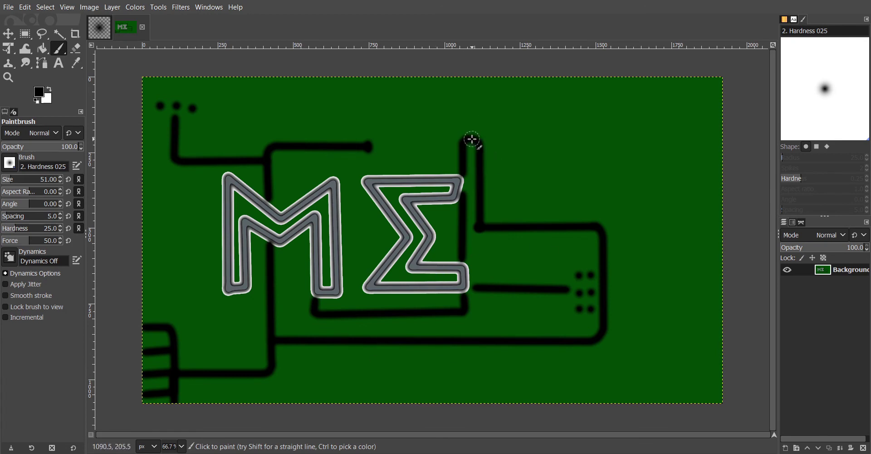
Step: Paint a black stem up from the loop above the sigma, ending in a two-pronged fork at the canvas's top edge
left_click(472, 104, "shift")
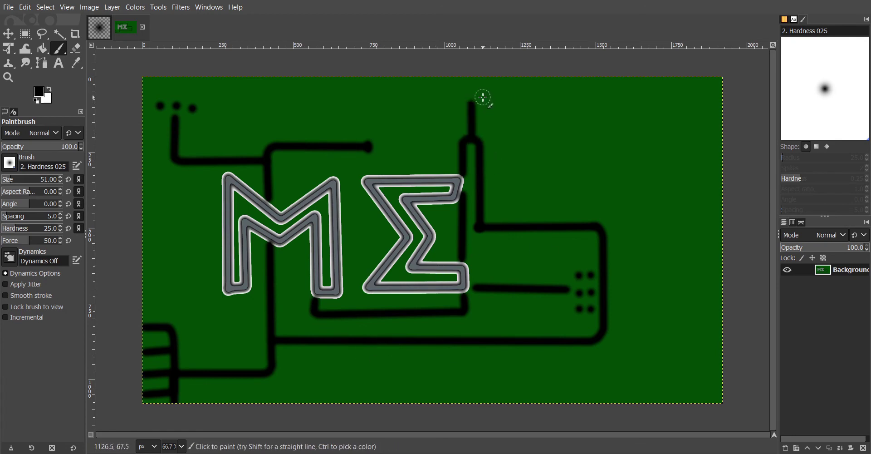
left_click(483, 94, "shift")
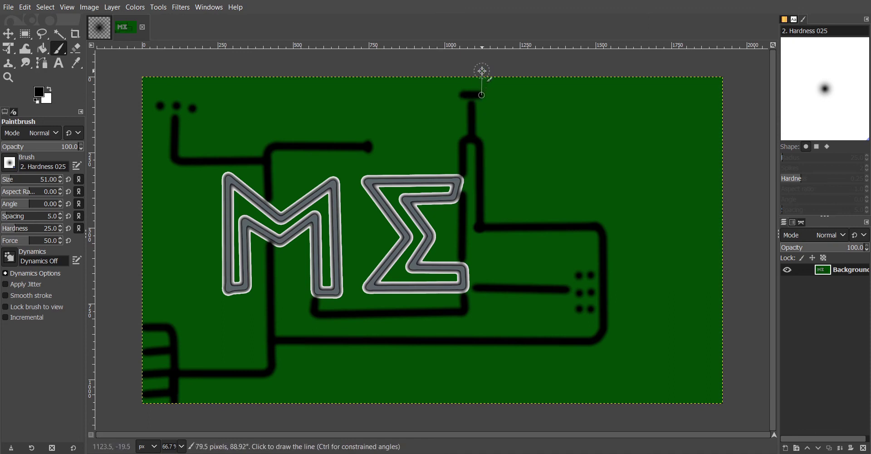
left_click(483, 78, "shift")
left_click(463, 71, "shift")
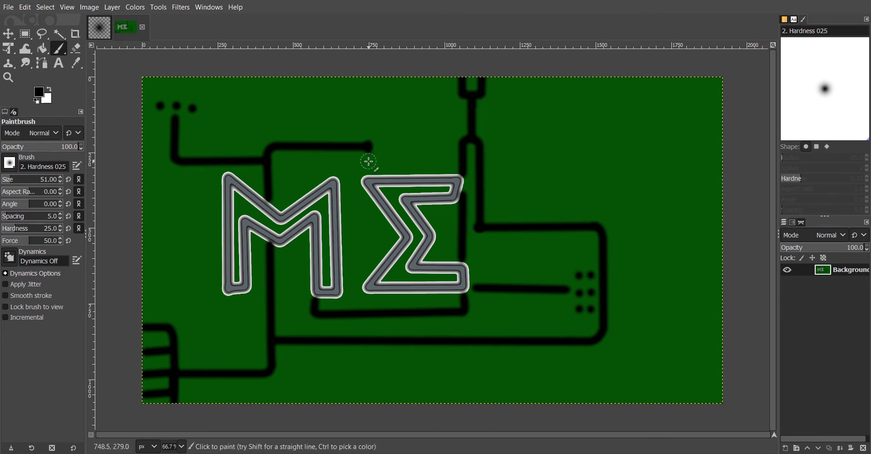
Step: Branch the end of the line above the M into a short black stub upward and a hook running down to the M's right peak
mouse_move(368, 147)
left_mouse_down()
mouse_move(366, 129)
mouse_move(384, 121)
left_mouse_up()
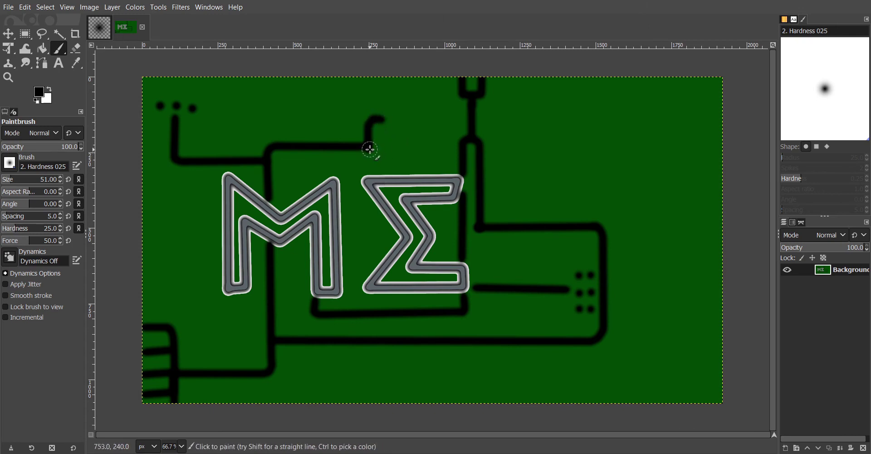
left_click_drag(370, 149, 363, 161)
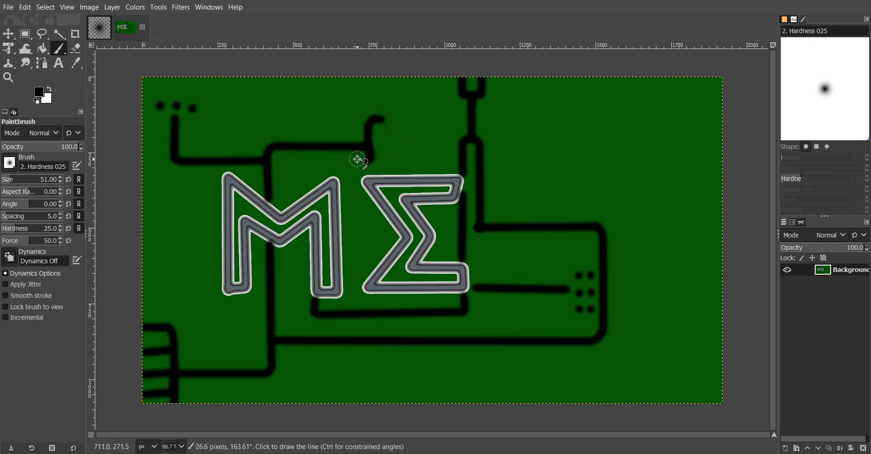
left_click(334, 161, "shift")
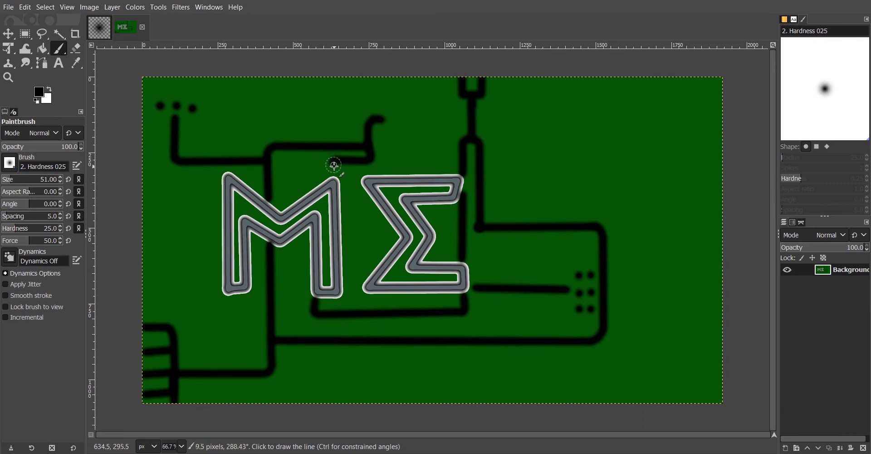
left_click(334, 167, "shift")
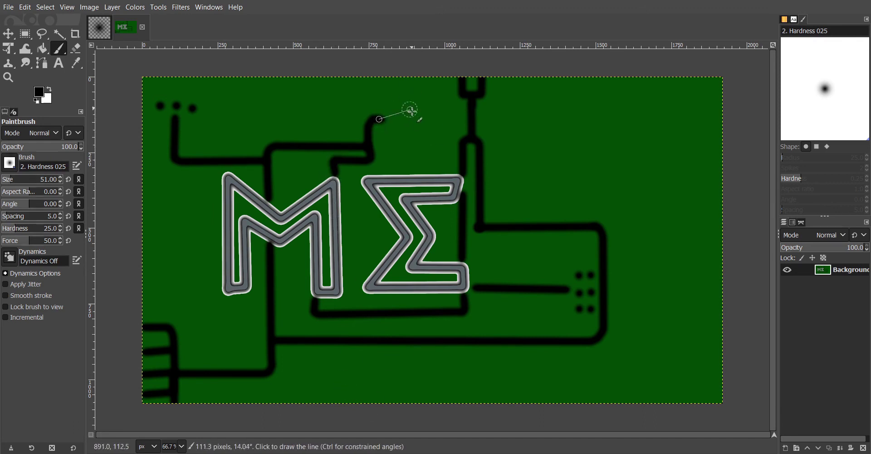
Step: Extend the upward stub in a stair shape and end it in a small black box about 125 × 90 px with a dot inside
left_click(399, 119, "shift")
left_click(396, 105, "shift")
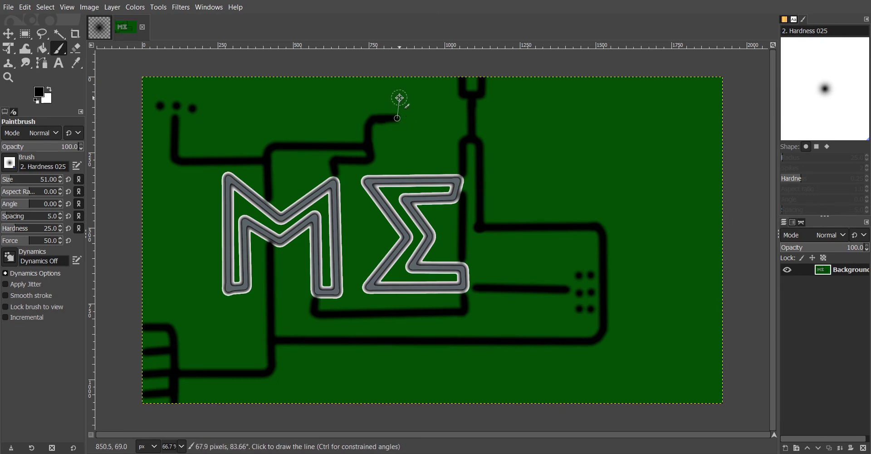
left_click(397, 97, "shift")
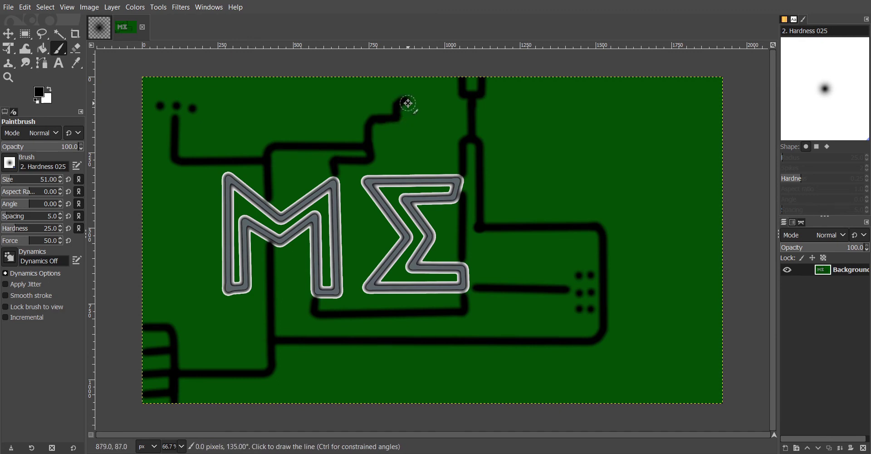
left_click(434, 98, "shift")
left_click(434, 125, "shift")
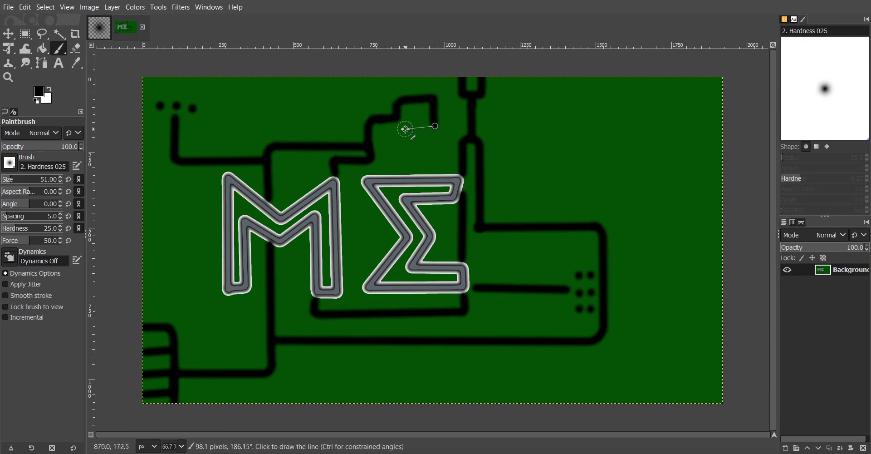
left_click(397, 124, "shift")
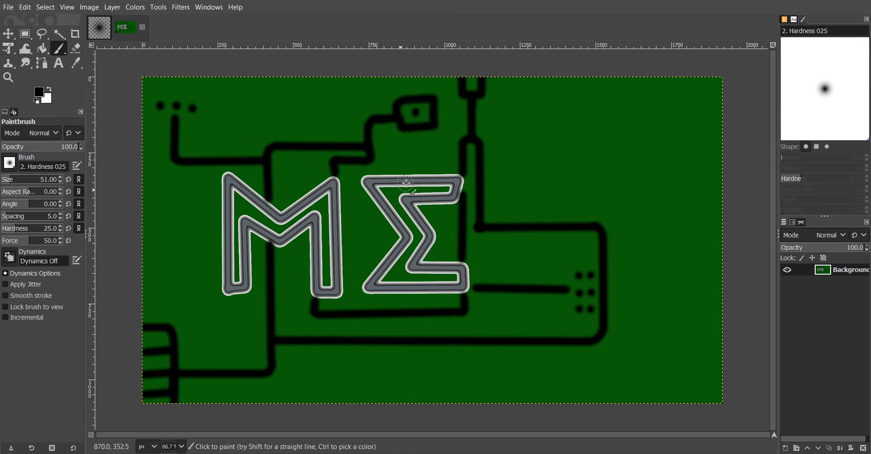
Step: Paint a tall black line down the canvas's right side from the top edge, jog it left, and continue it to the bottom edge
left_click_drag(591, 230, 599, 235)
left_click(702, 336, "shift")
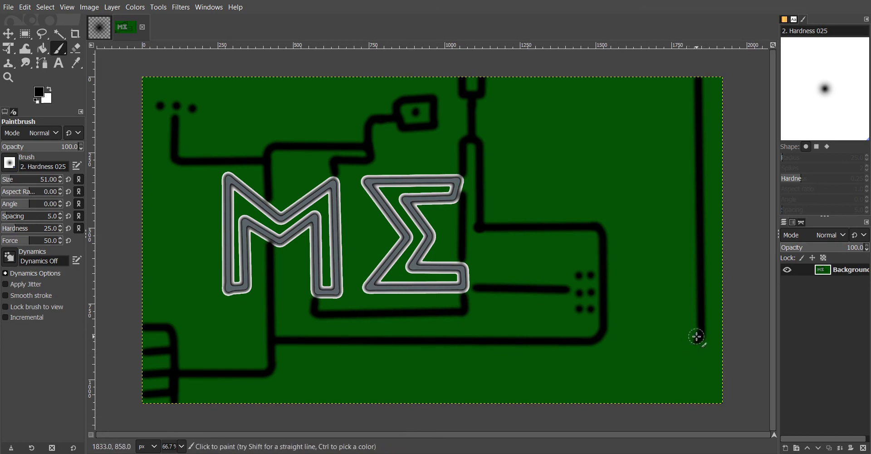
left_click(697, 342)
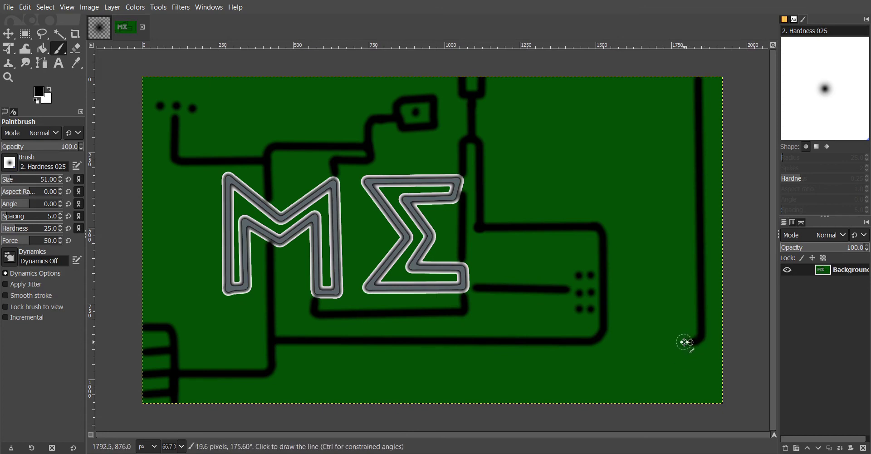
left_click(685, 342, "shift")
left_click(659, 343, "shift")
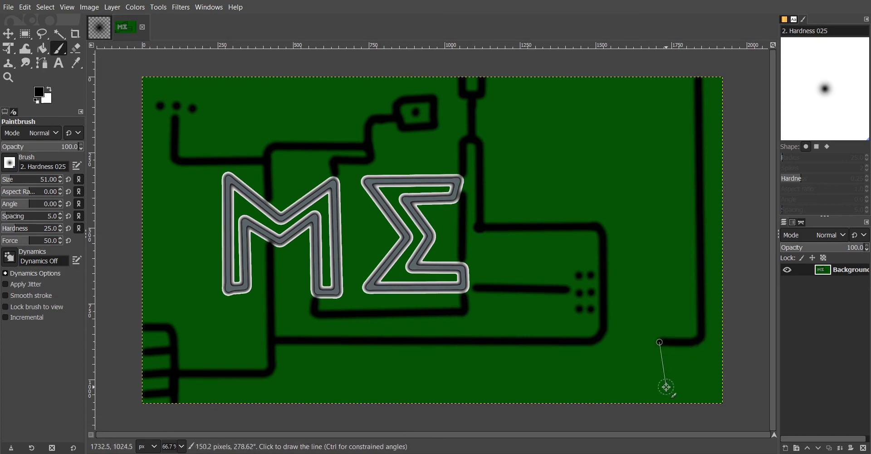
left_click(657, 348, "shift")
left_click(658, 403, "shift")
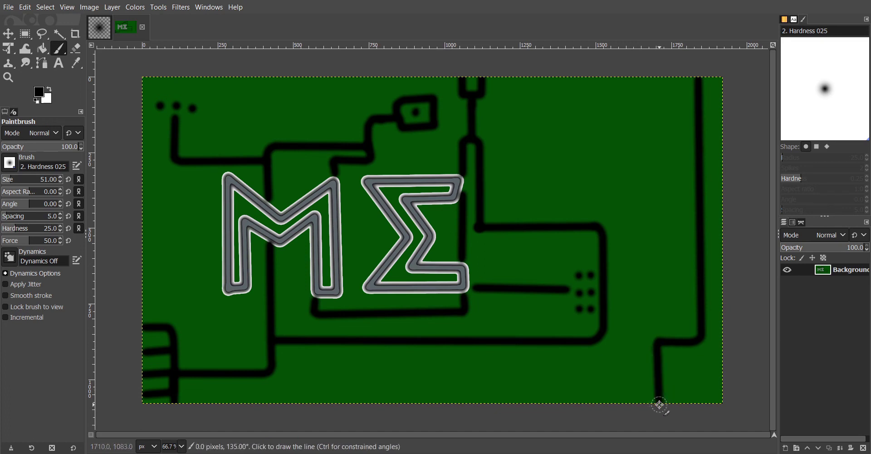
Step: Paint two more vertical black lines from the jog to the bottom edge, and extend the jog to the canvas's right edge
left_click(679, 342)
left_click(680, 405, "shift")
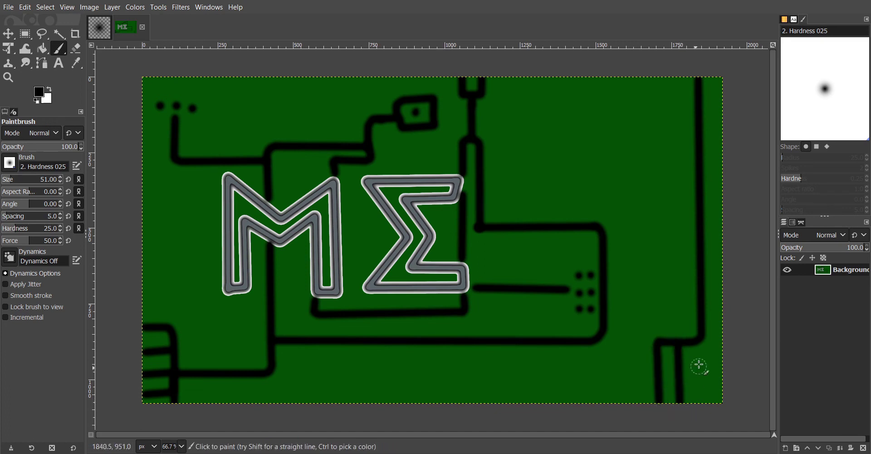
left_click(703, 335)
left_click(703, 396, "shift")
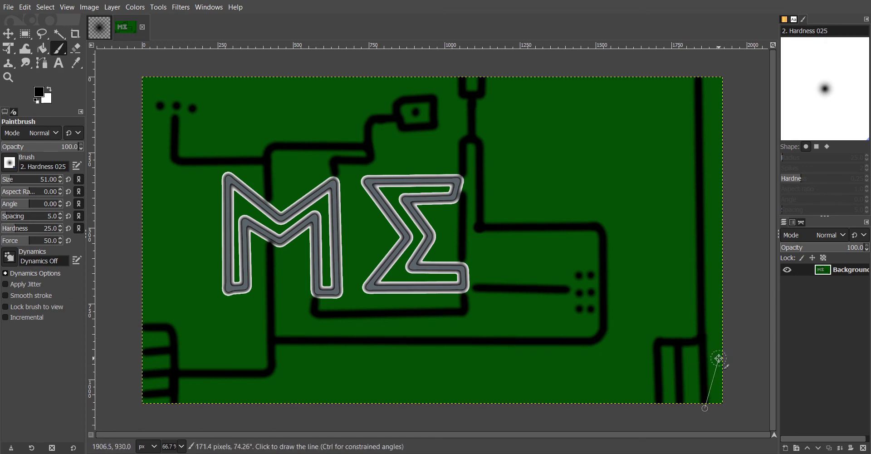
left_click(716, 342)
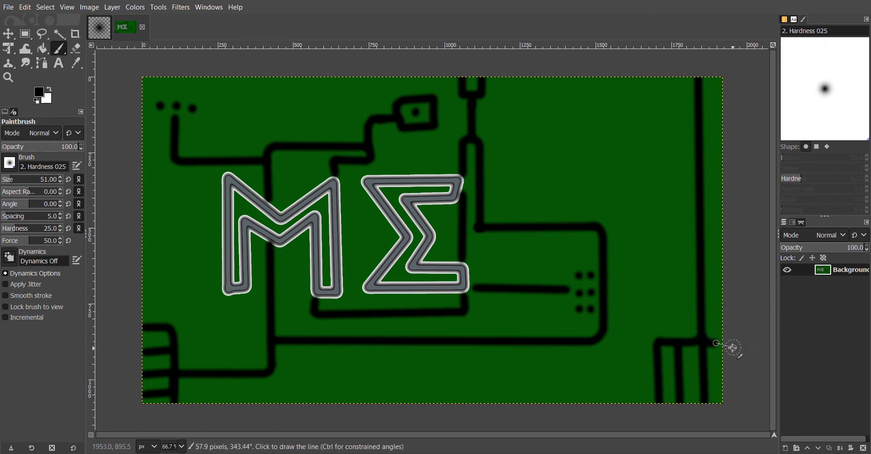
left_click(733, 348, "shift")
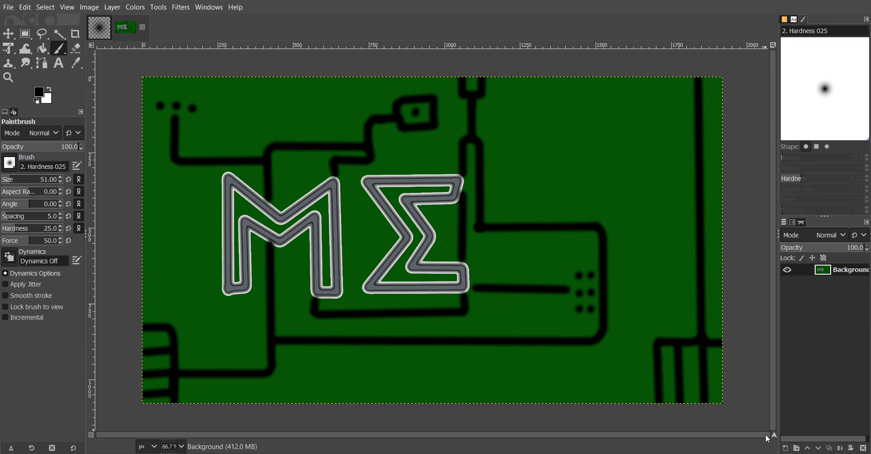
Step: Paint a black rectangle outline about 390 × 285 px in the empty upper-right area of the canvas
left_click(535, 104)
left_click(535, 190, "shift")
left_click(653, 191, "shift")
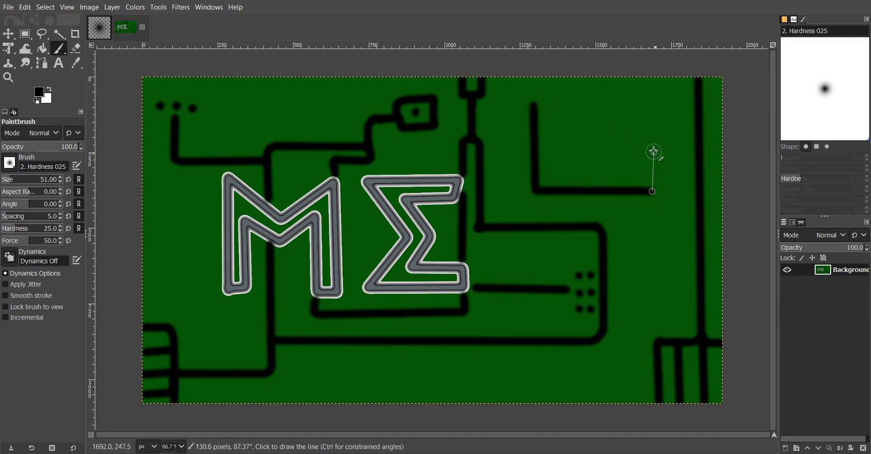
left_click(652, 103, "shift")
left_click(534, 104, "shift")
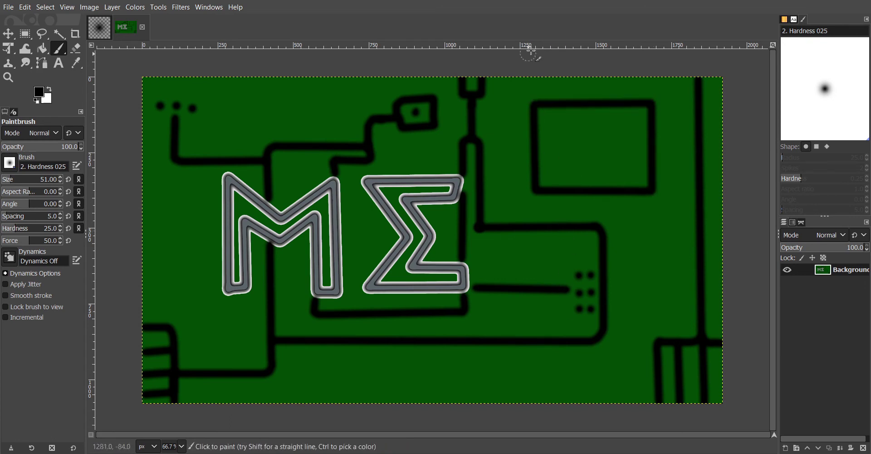
Step: Paint four parallel diagonal black stripes across the rectangle and darken its upper-left corner
left_click(652, 157)
left_click(625, 190, "shift")
left_click(652, 123)
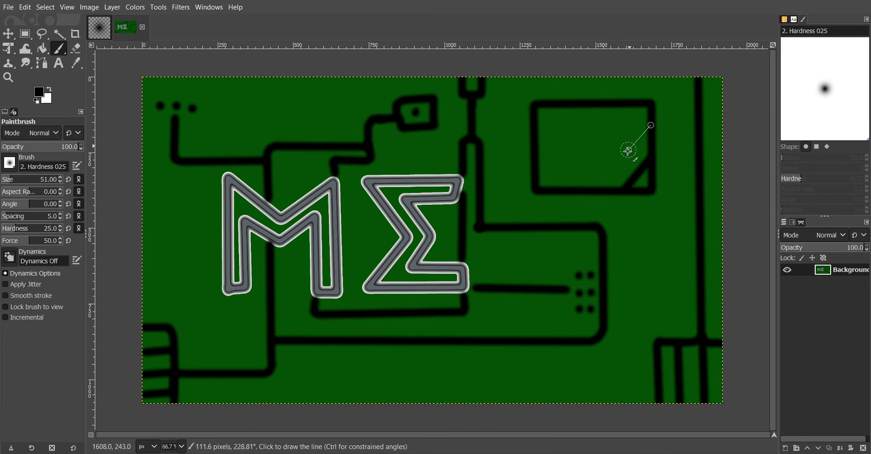
left_click(586, 190, "shift")
left_click(635, 104)
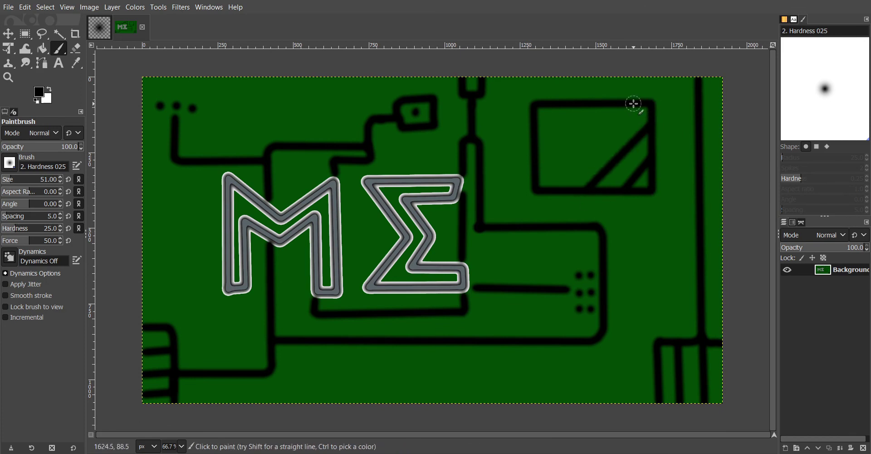
left_click(553, 189, "shift")
left_click(586, 104)
left_click(539, 154, "shift")
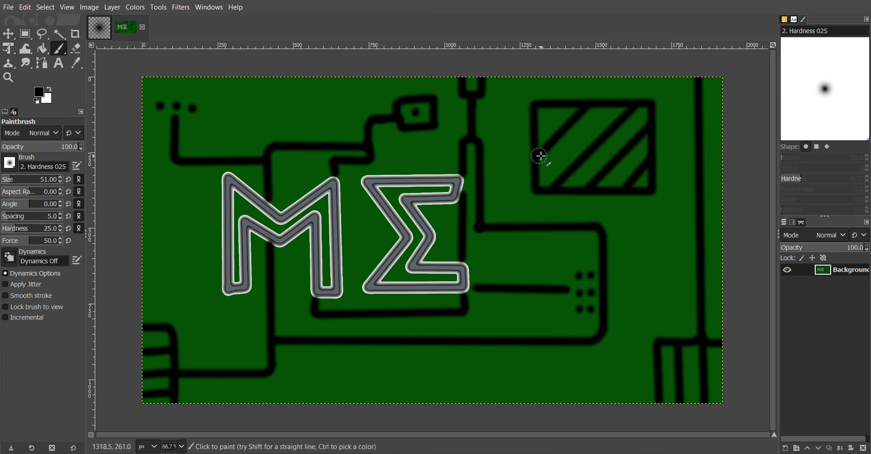
left_click(552, 107)
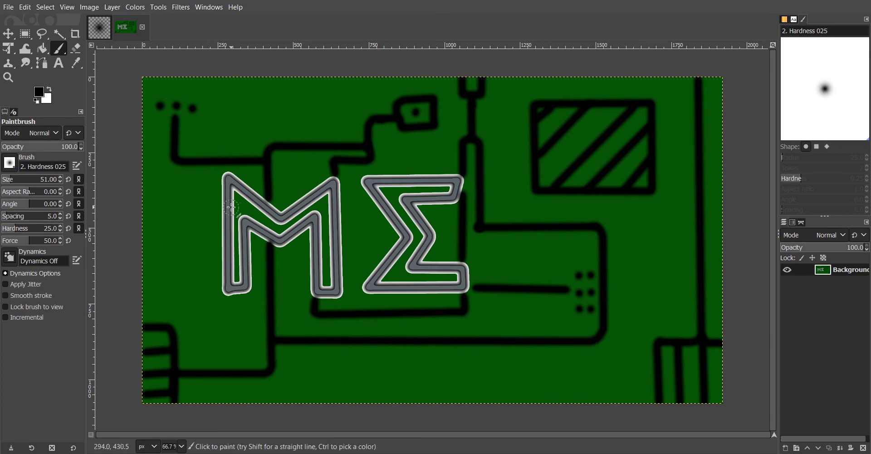
Step: Bucket-fill the connected circuit lines, the striped rectangle and the tall line on the right side with grey
key("shift+b")
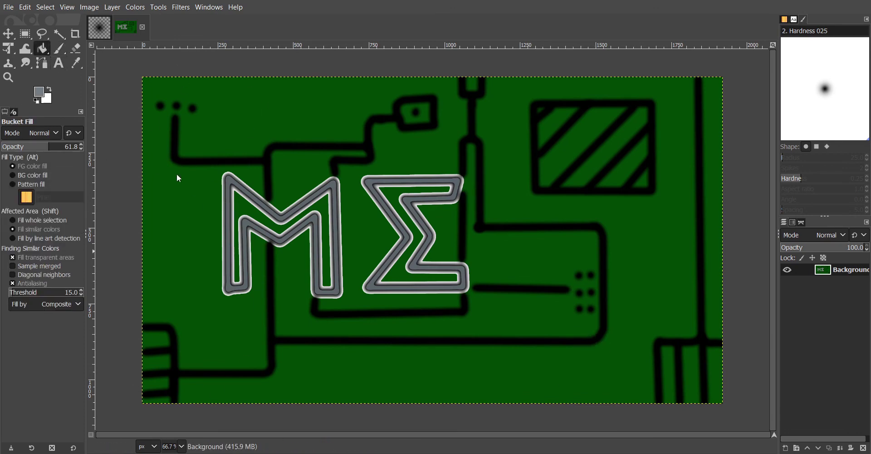
left_click(264, 160)
left_click(473, 110)
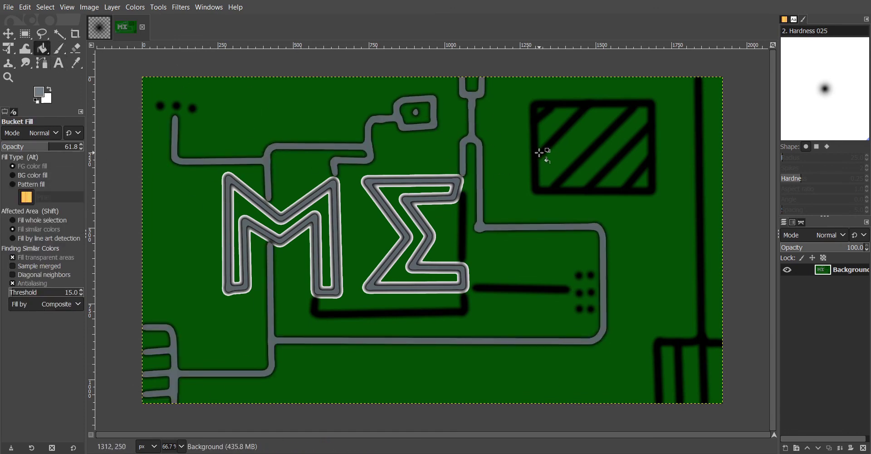
left_click(538, 153)
left_click(699, 271)
Step: Fill the six dots, the short line leading to them and the loop segments behind the sigma with grey
left_click(579, 309)
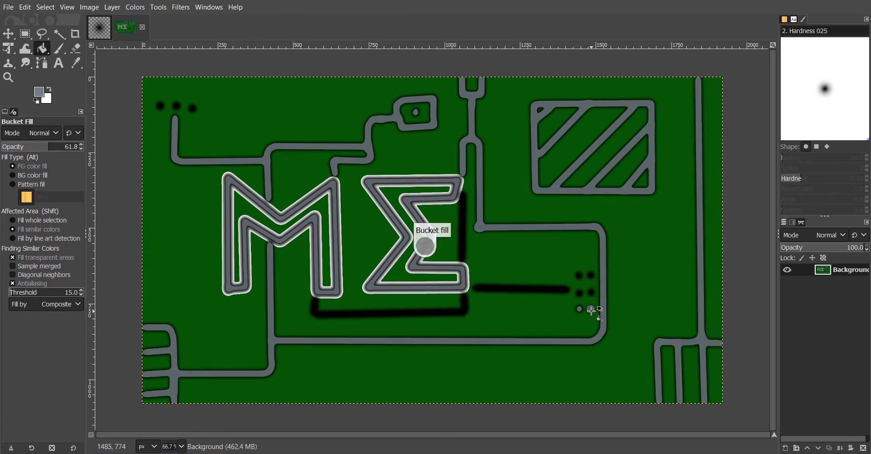
left_click(582, 311)
key("ctrl+z")
key("ctrl+z")
key("ctrl+z")
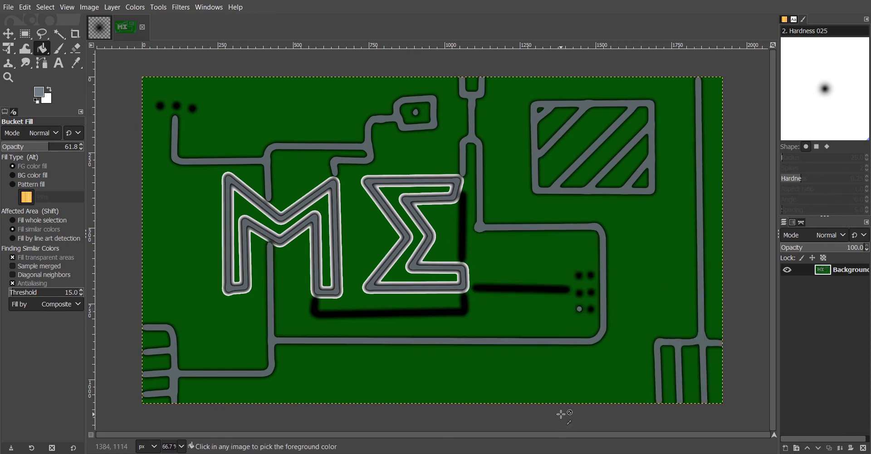
left_click(580, 292)
left_click(579, 275)
left_click(590, 275)
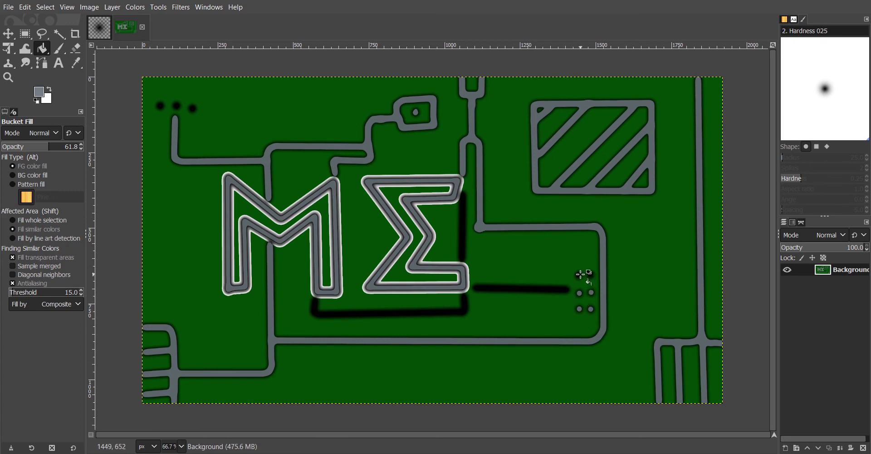
left_click(497, 289)
left_click(463, 306)
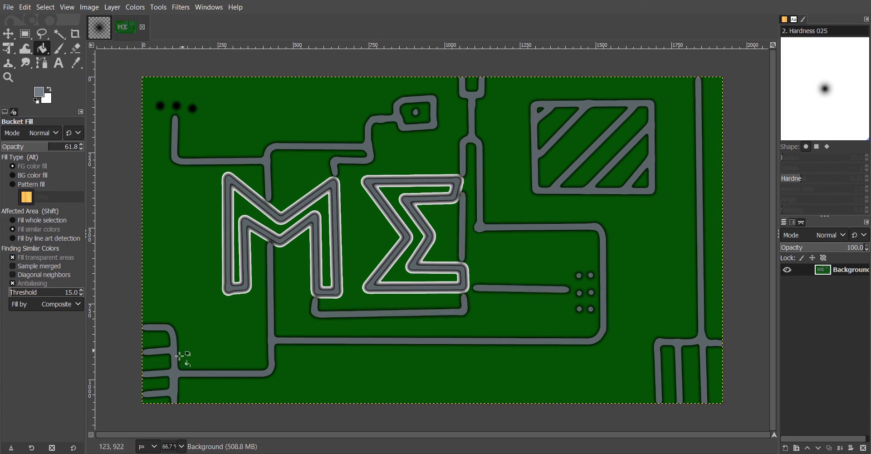
Step: Pick the background's dark green as the foreground colour
left_click(145, 161, "ctrl")
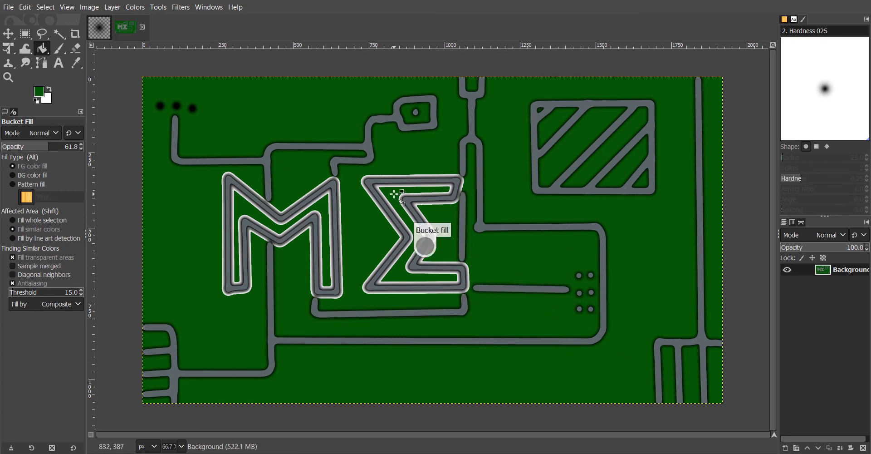